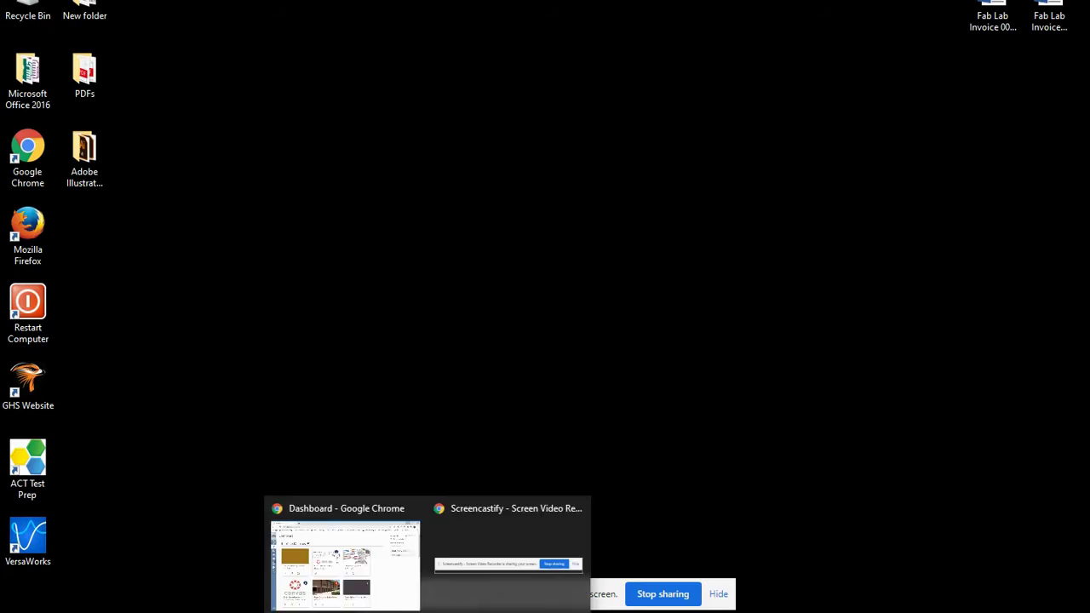
- From the Canvas dashboard, open the Fab Lab 2020 LBC Session course and scroll to the Roland VG2-540 module
left_click(384, 565)
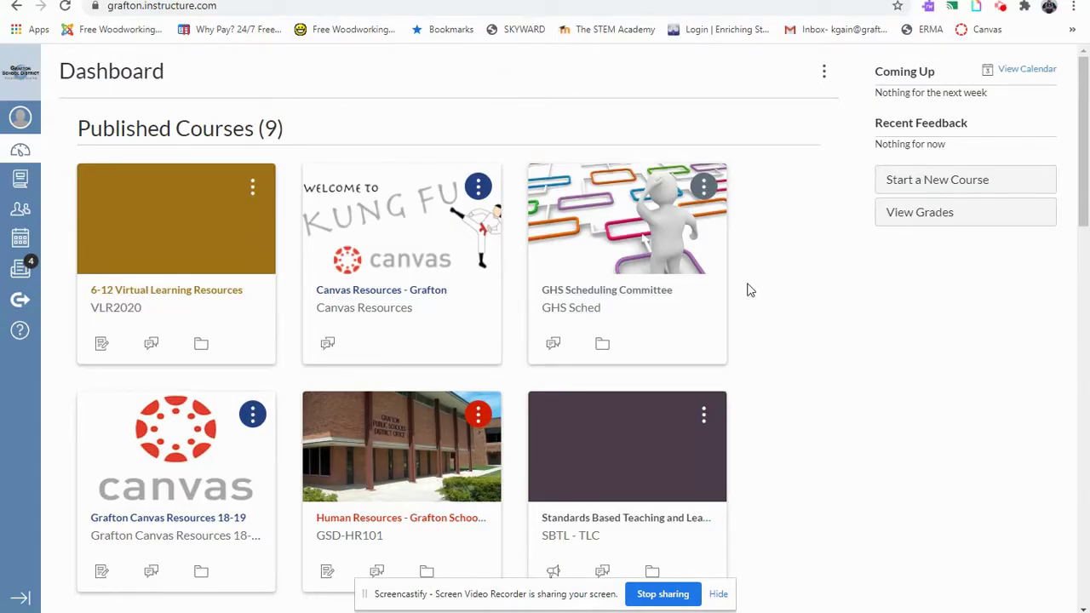
scroll(749, 286, "down", 3)
scroll(750, 285, "down", 1)
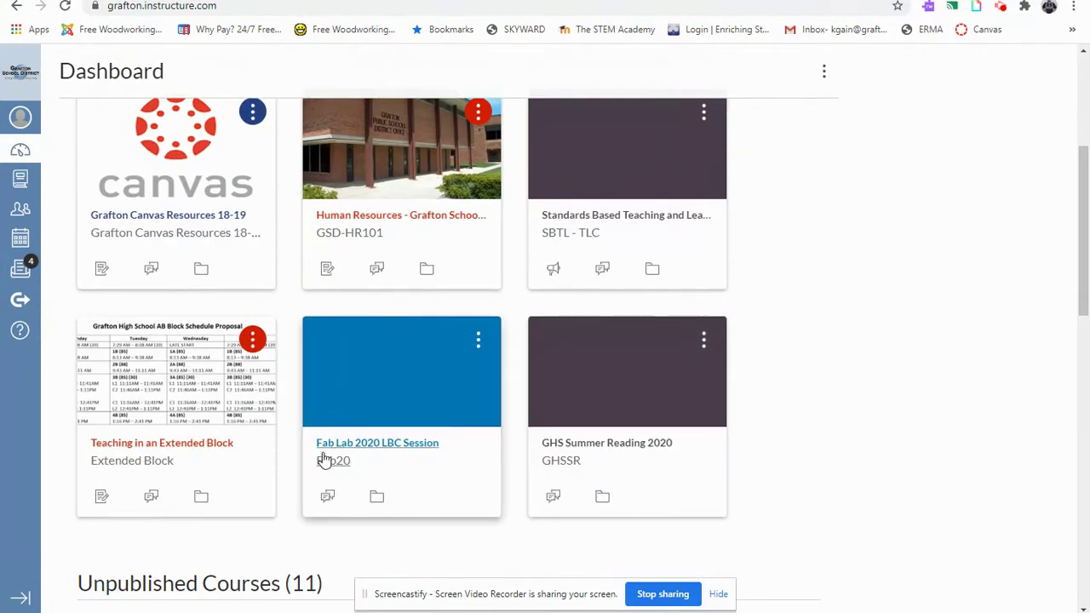
left_click(432, 381)
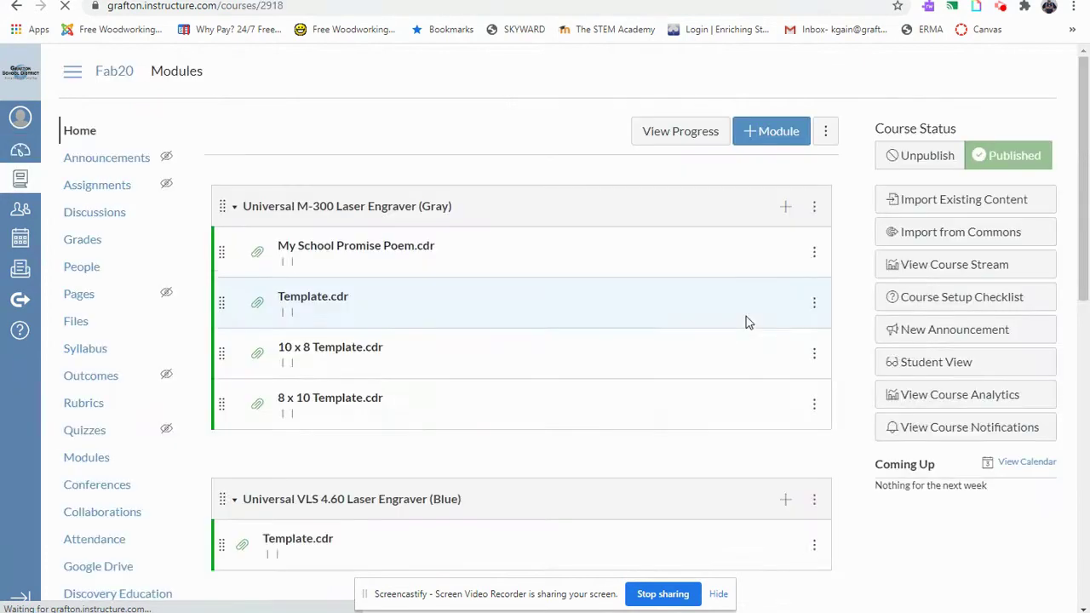
scroll(852, 246, "down", 6)
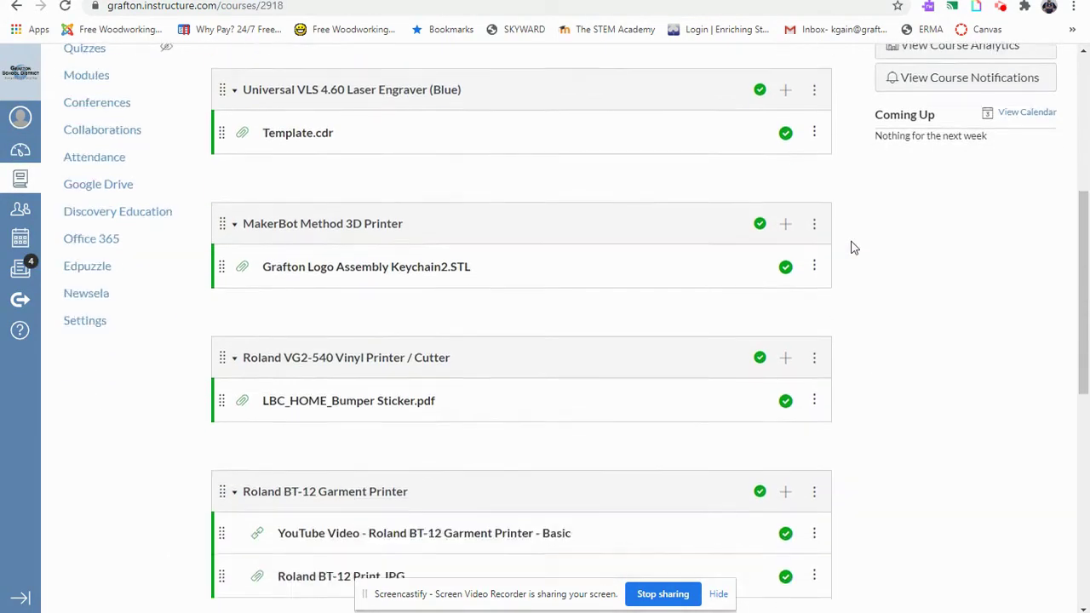
scroll(854, 247, "down", 1)
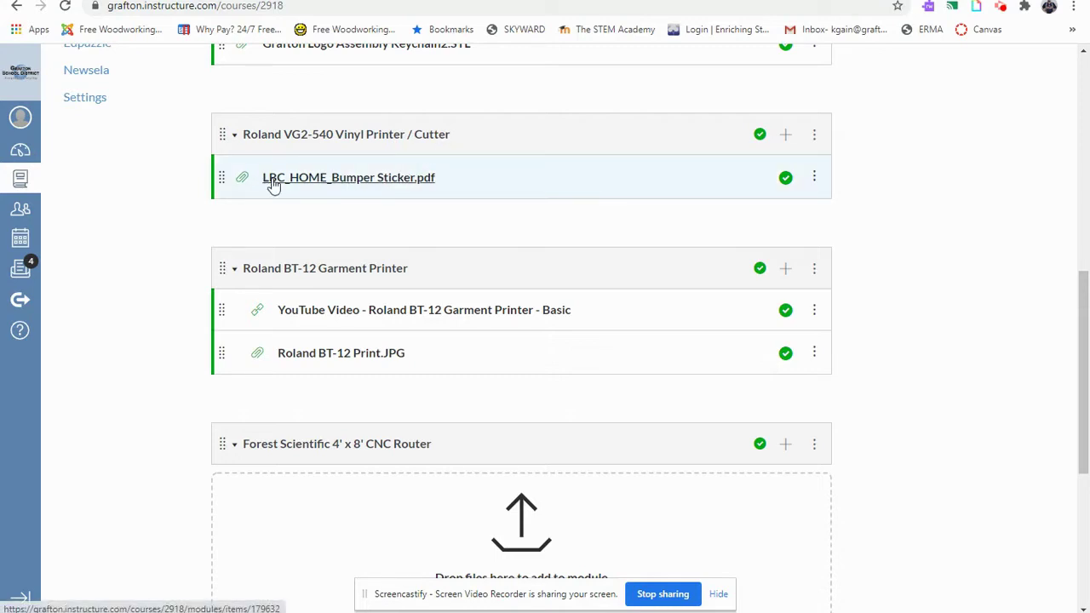
- Download LBC_HOME_Bumper Sticker.pdf from its Canvas file page and view it in Chrome's PDF viewer
left_click(352, 187)
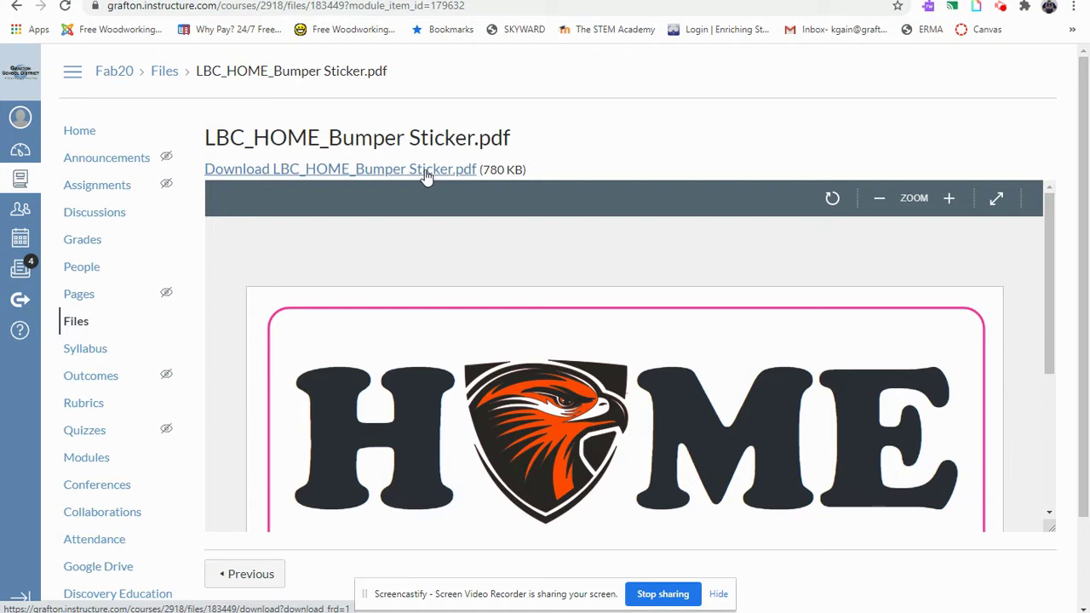
left_click(427, 174)
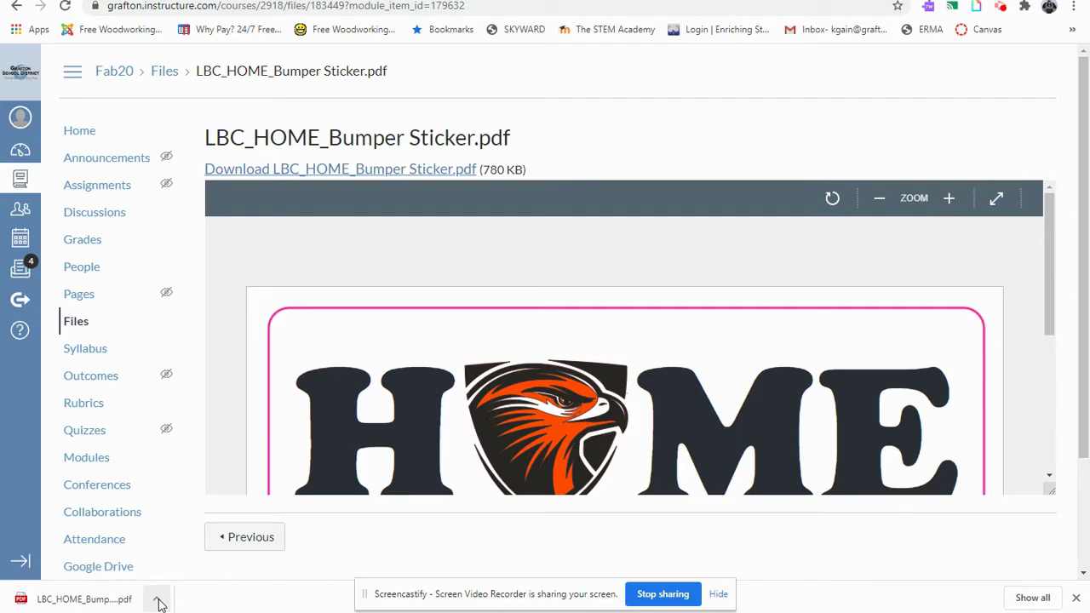
left_click(158, 602)
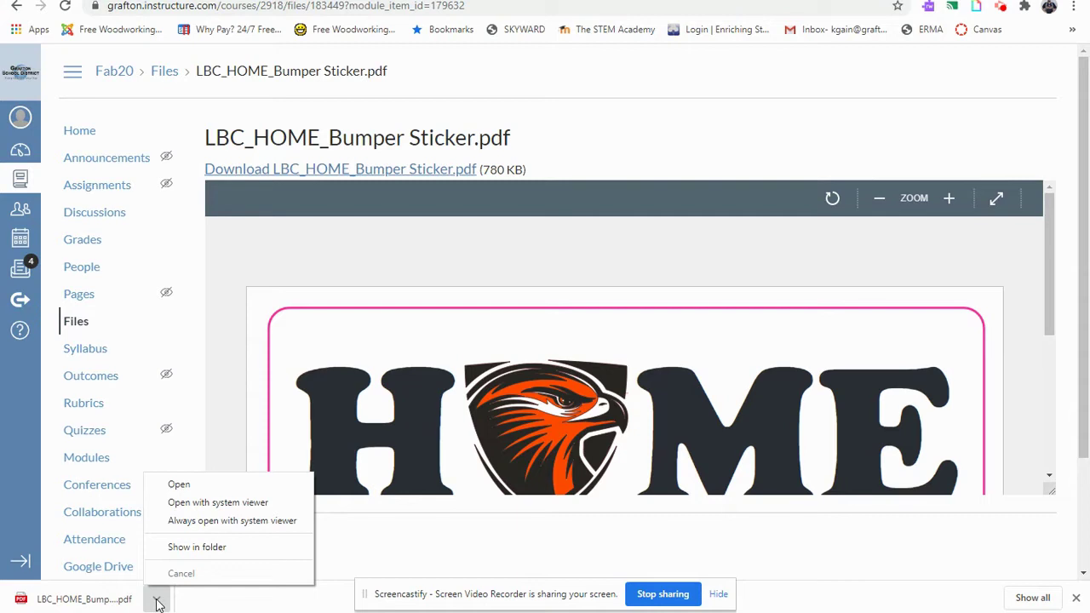
left_click(179, 485)
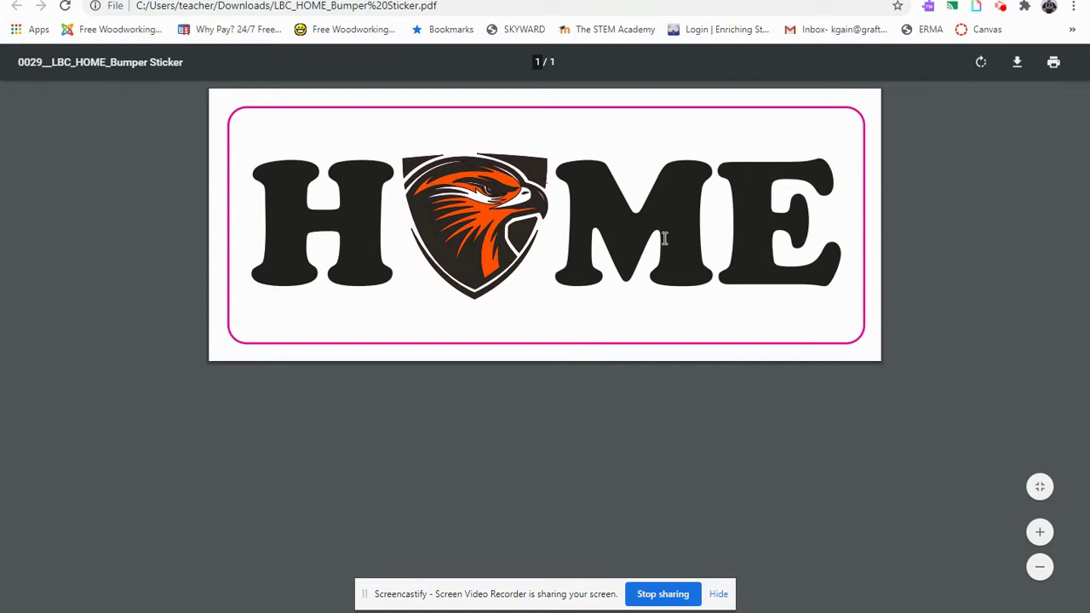
- Save a copy of LBC_HOME_Bumper Sticker.pdf to the Desktop, then close the PDF tab
right_click(615, 229)
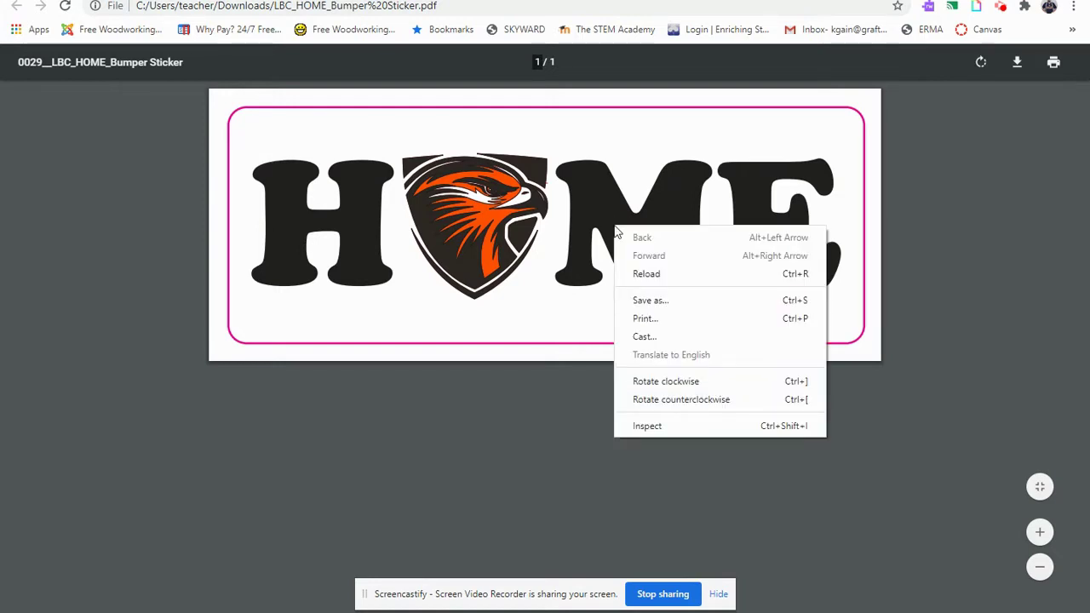
left_click(652, 300)
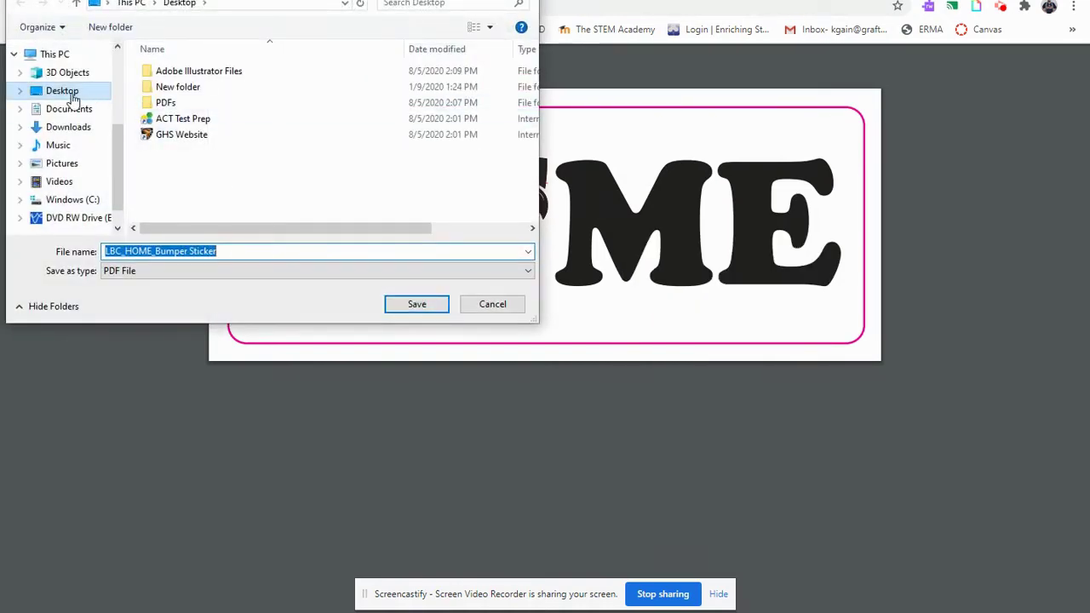
left_click(416, 304)
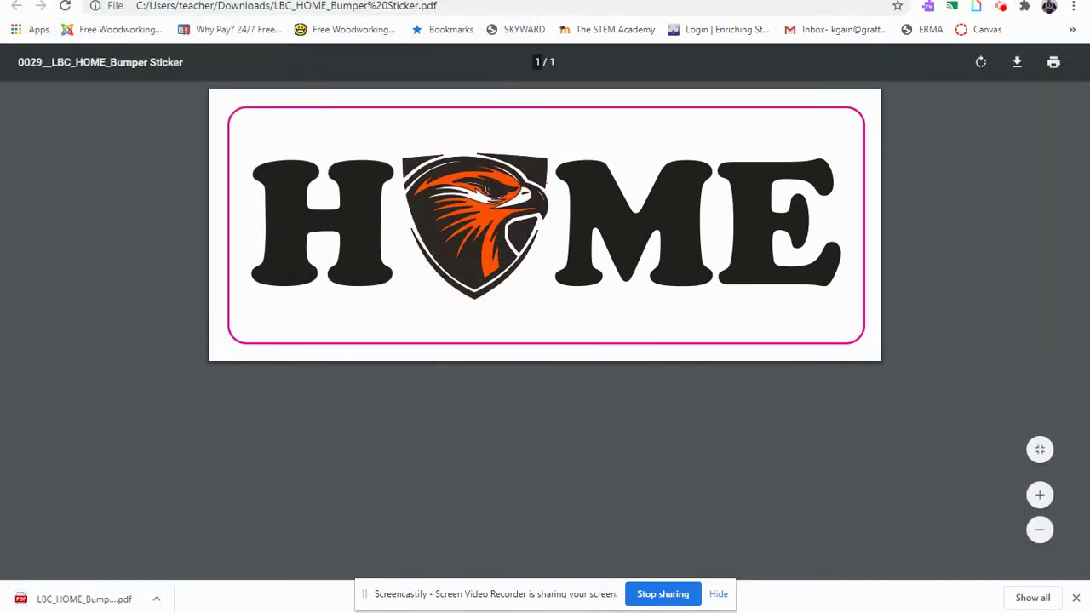
key("ctrl+w")
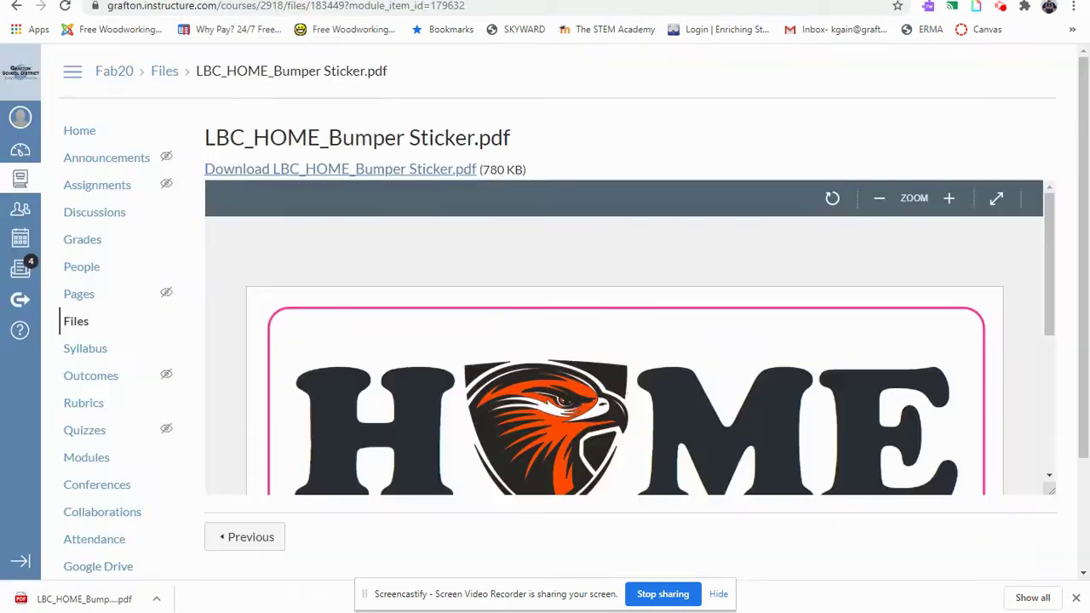
- Show the Windows desktop and launch VersaWorks from its desktop shortcut
key("super+d")
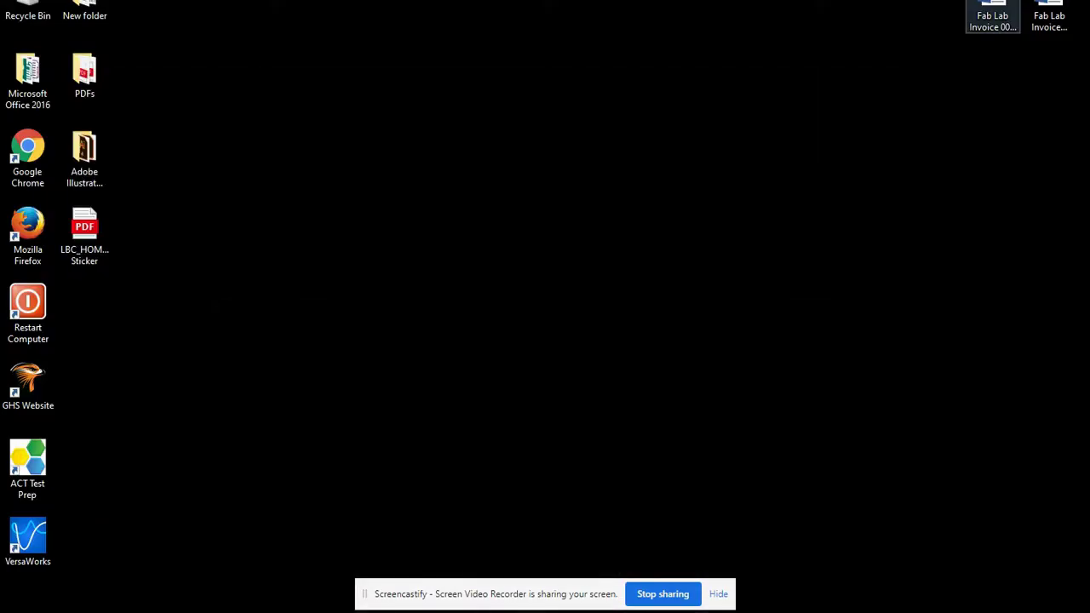
left_click(87, 241)
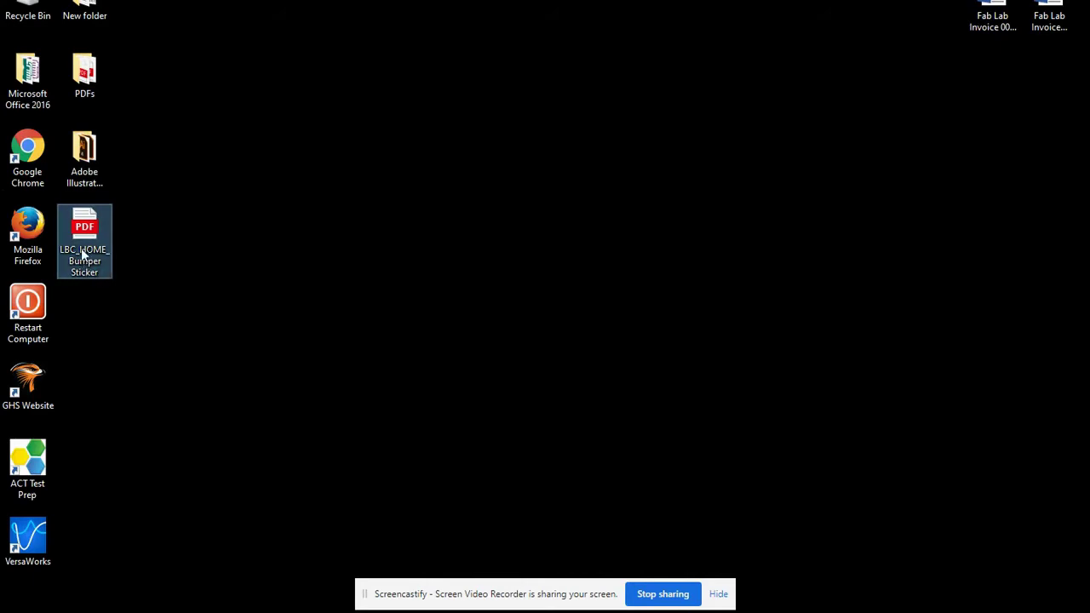
left_click(582, 273)
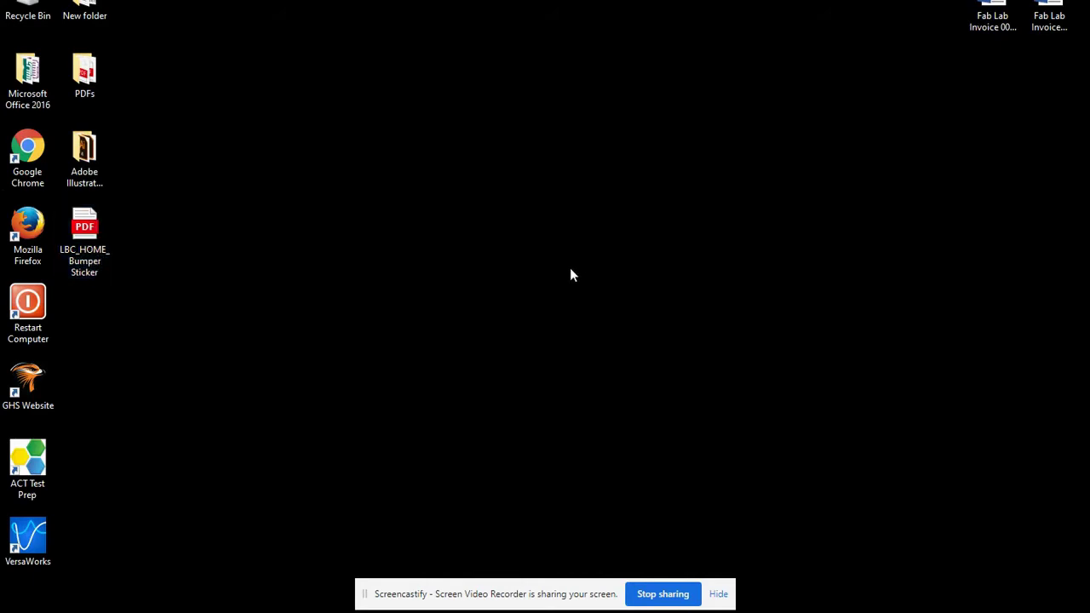
double_click(28, 539)
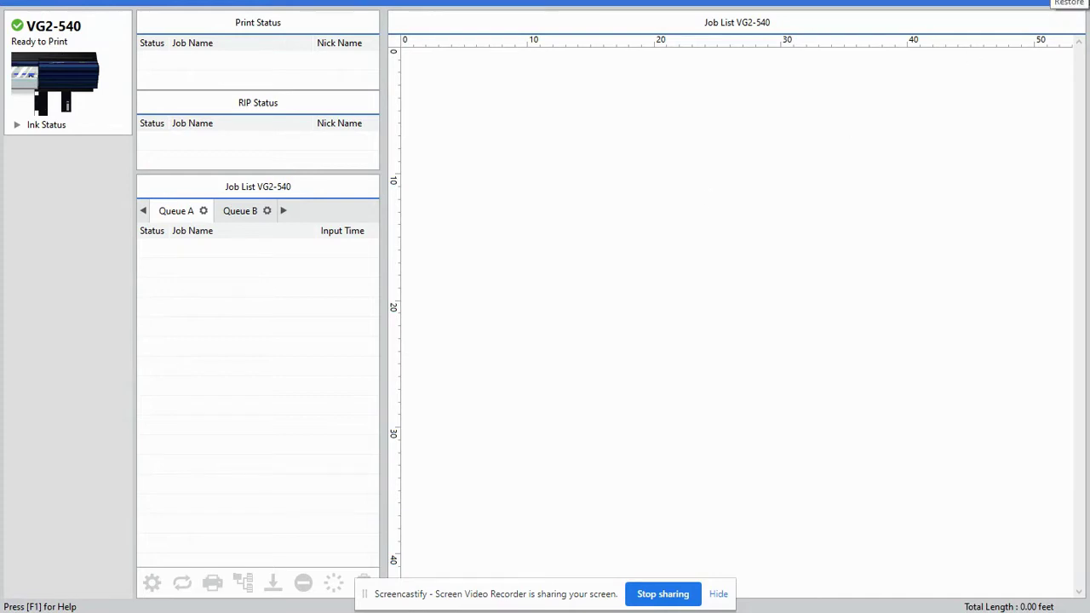
- Drag LBC_HOME_Bumper Sticker.pdf from the desktop into VersaWorks' Queue A, then maximize VersaWorks
left_click(1049, 4)
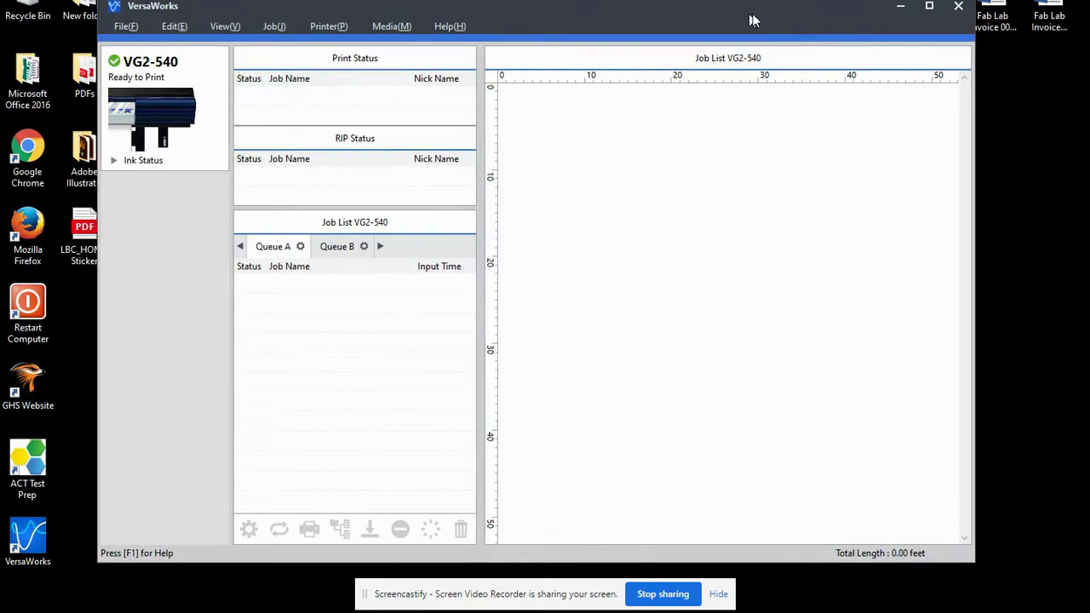
left_click_drag(752, 19, 851, 14)
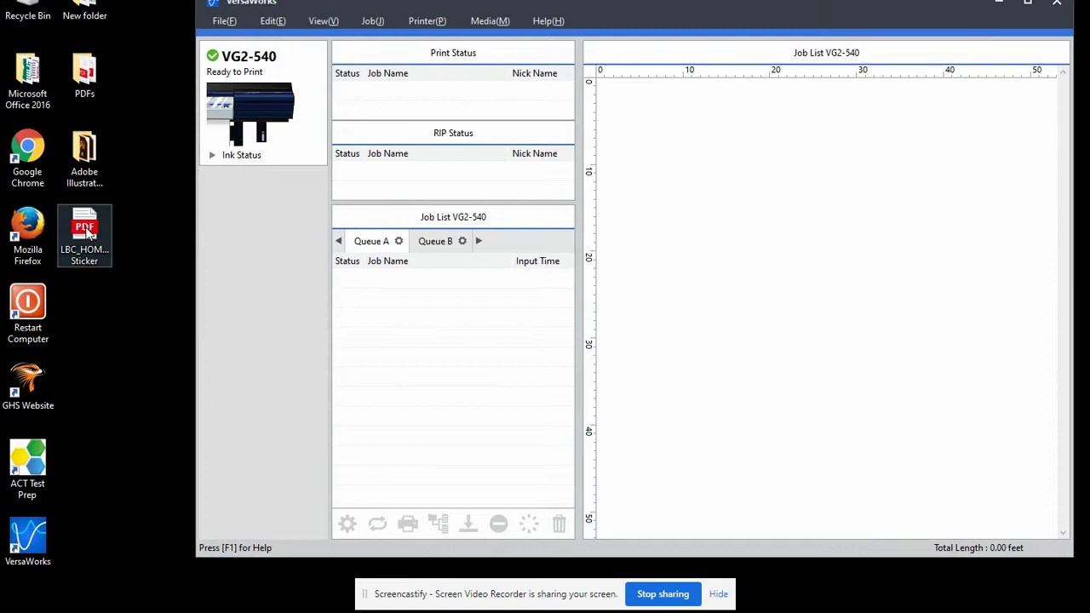
left_click_drag(89, 234, 417, 305)
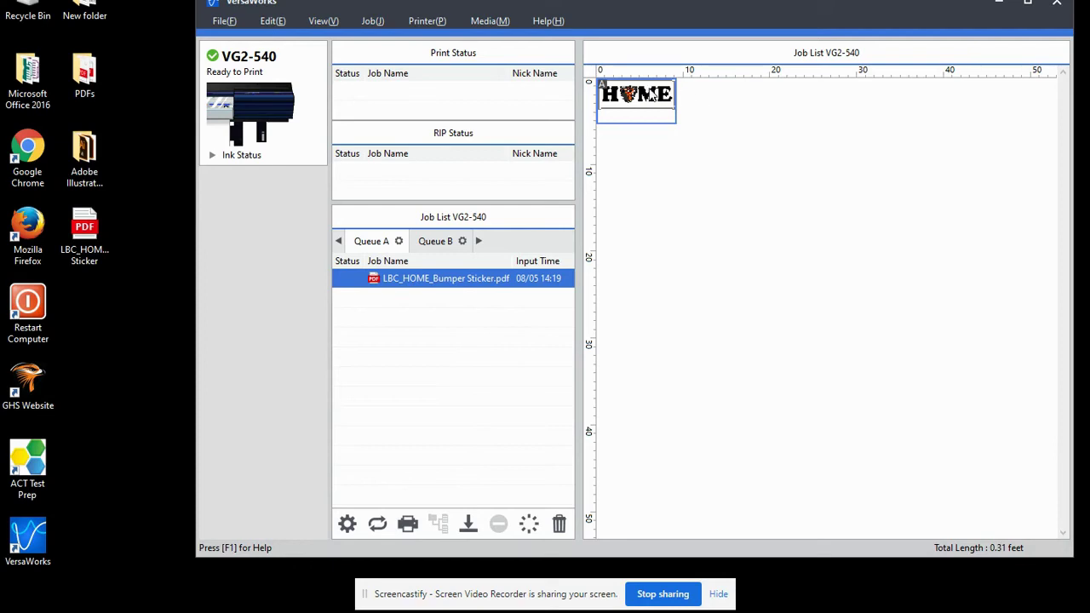
left_click(1030, 5)
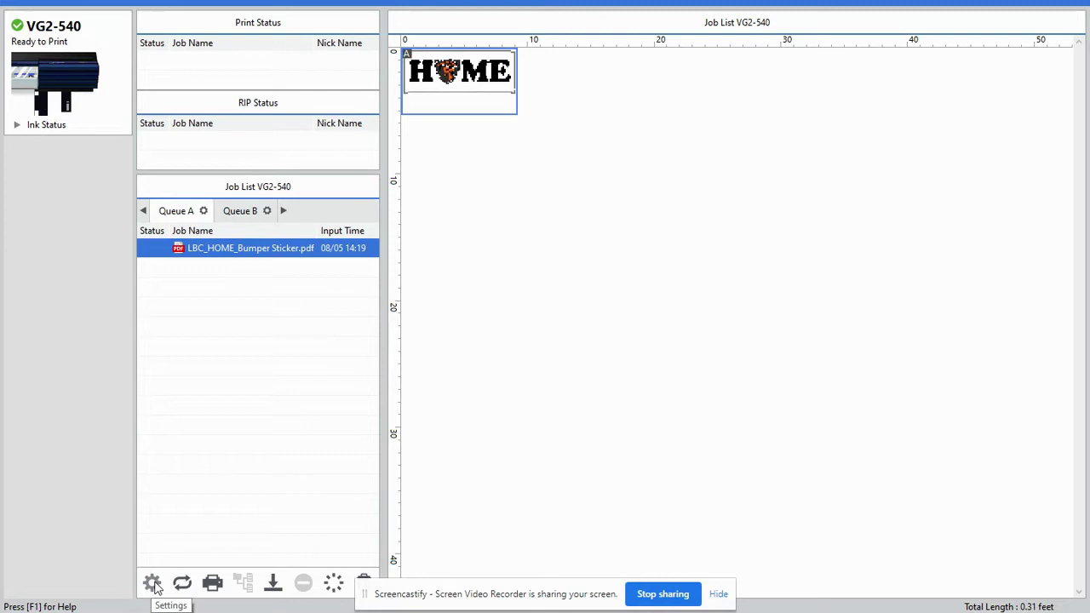
- In the sticker job settings, measure the loaded media width and center the sticker across it
left_click(152, 583)
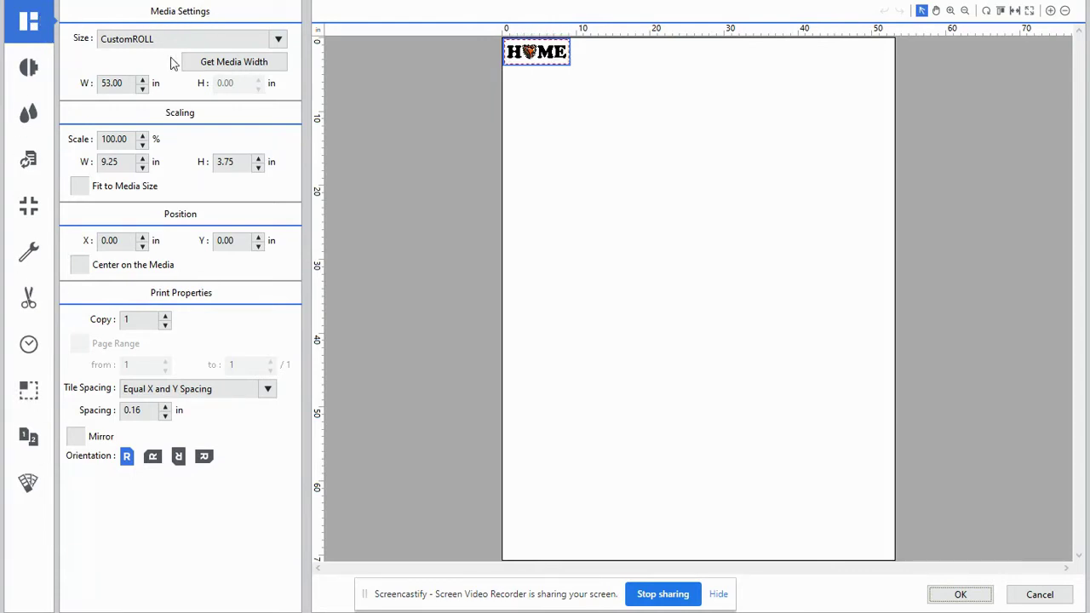
left_click(241, 67)
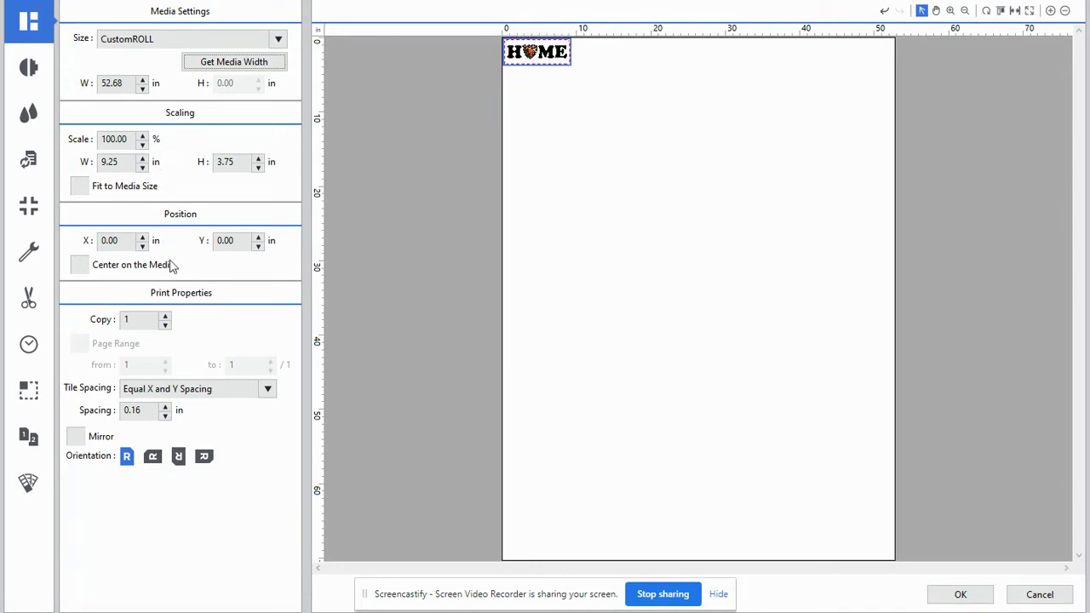
left_click(79, 267)
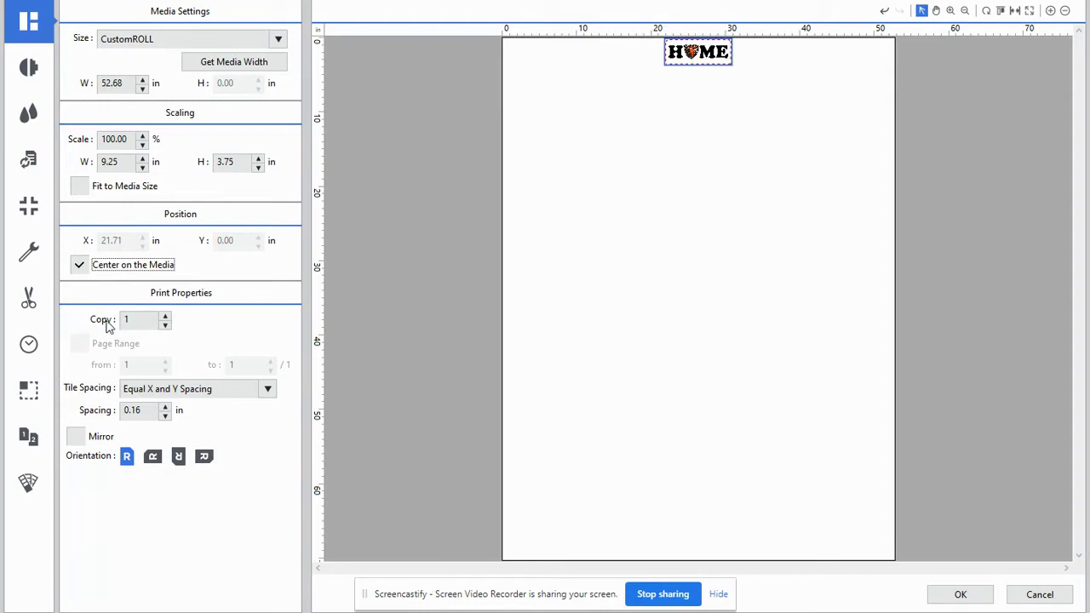
- Set the sticker job's copy count to 5
left_click(166, 315)
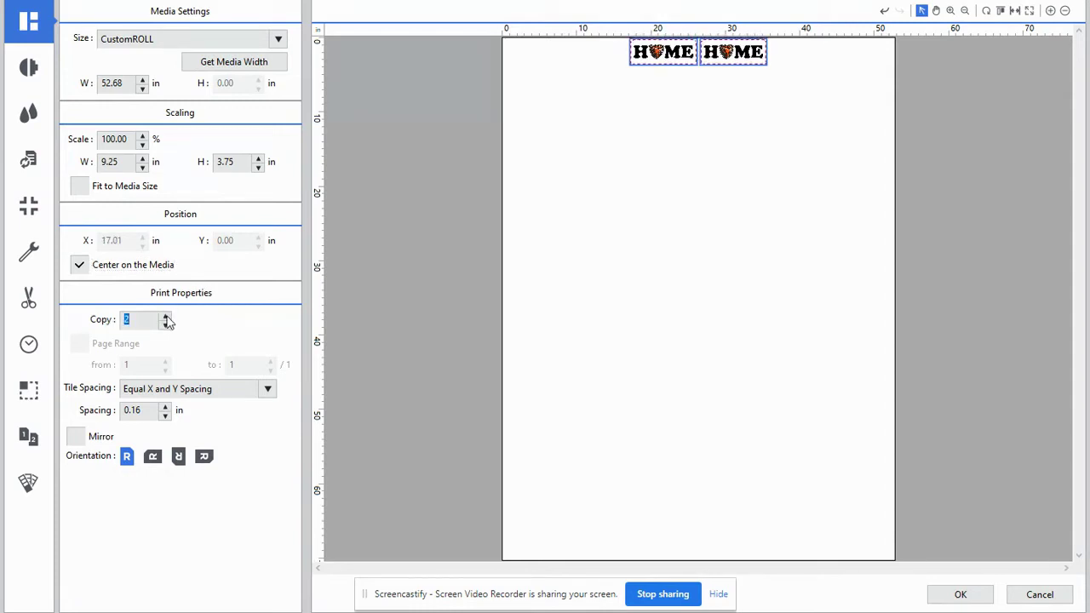
left_click(166, 316)
left_click(166, 316)
left_click(166, 316)
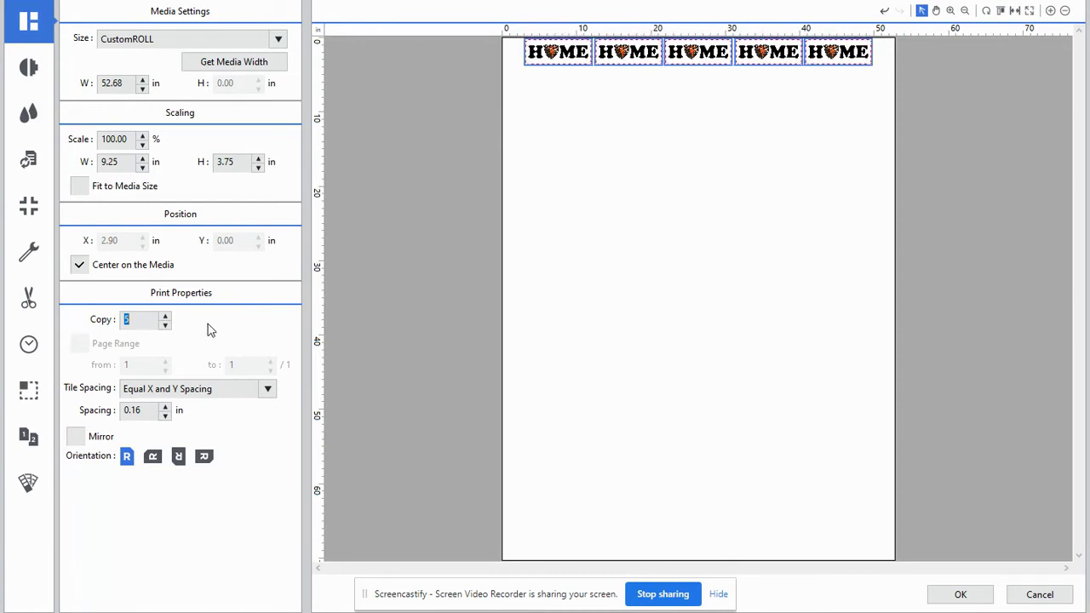
- Try the orientation options, then keep the five stickers upright
left_click(155, 458)
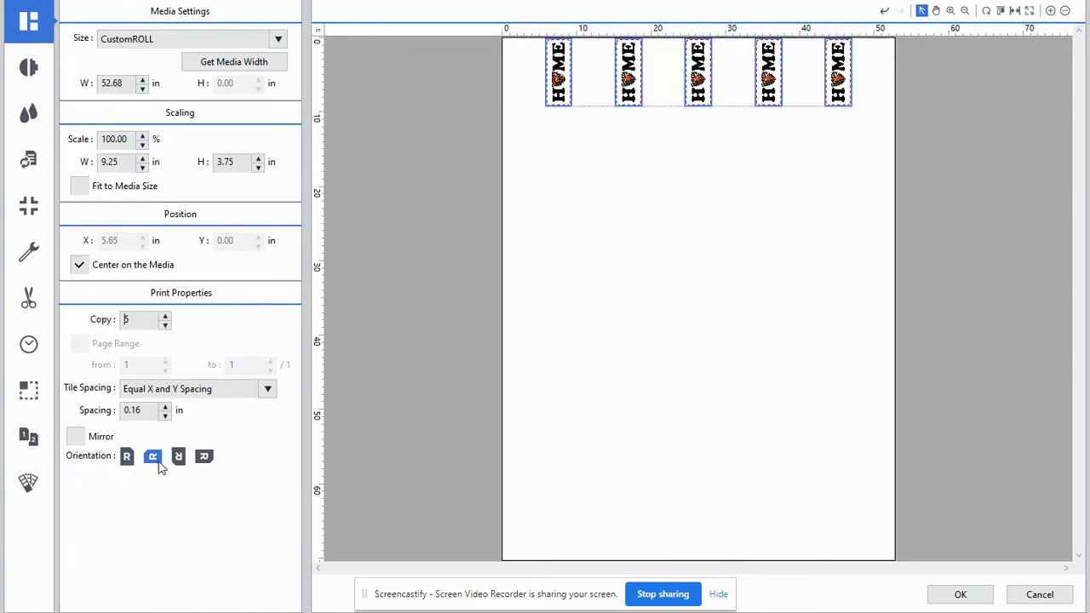
left_click(179, 458)
left_click(204, 458)
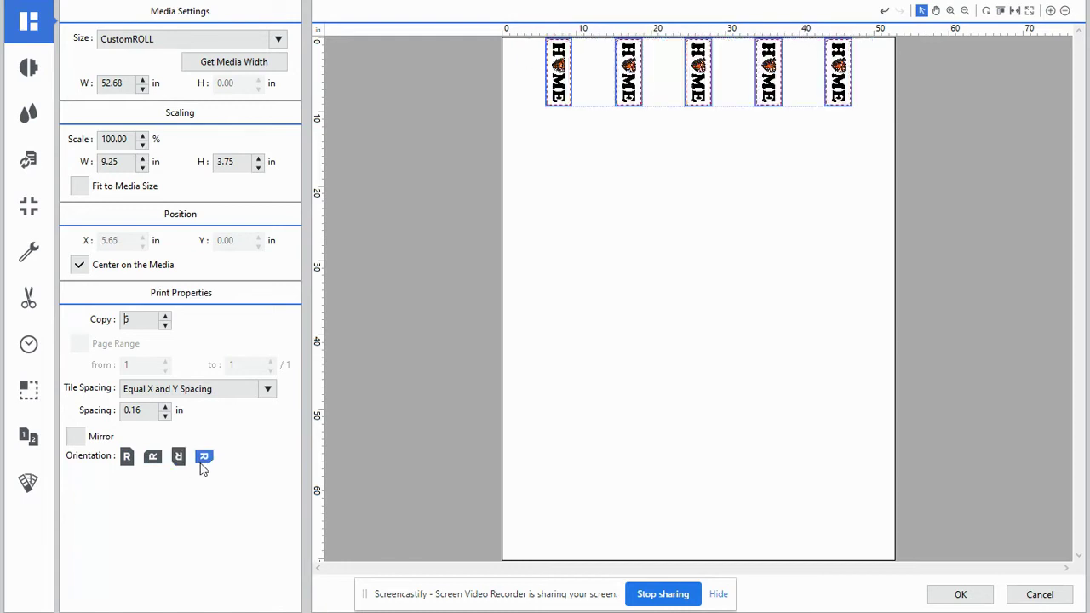
left_click(126, 458)
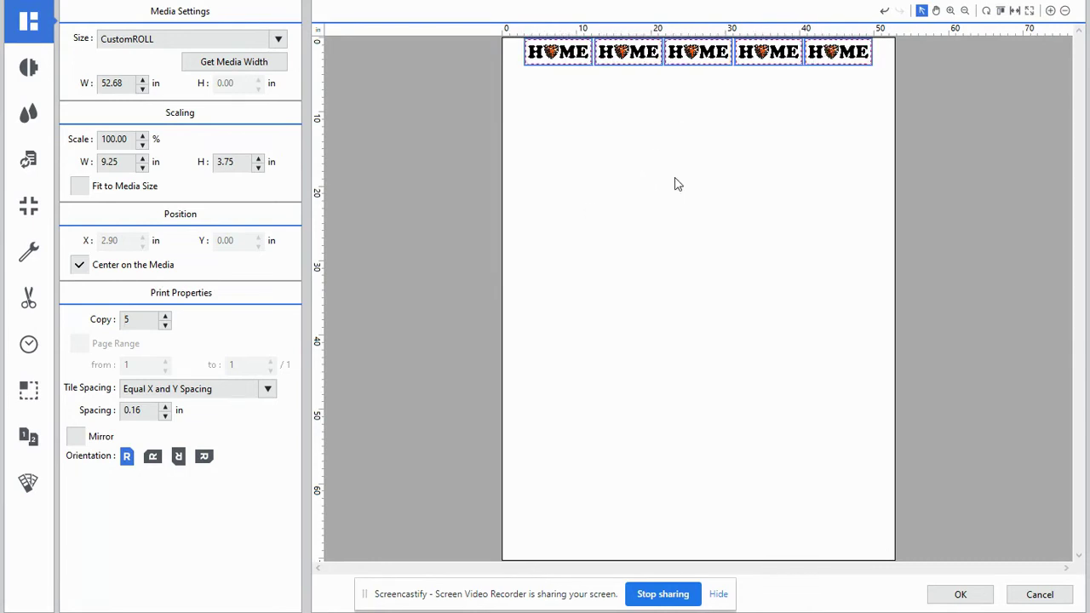
left_click(179, 457)
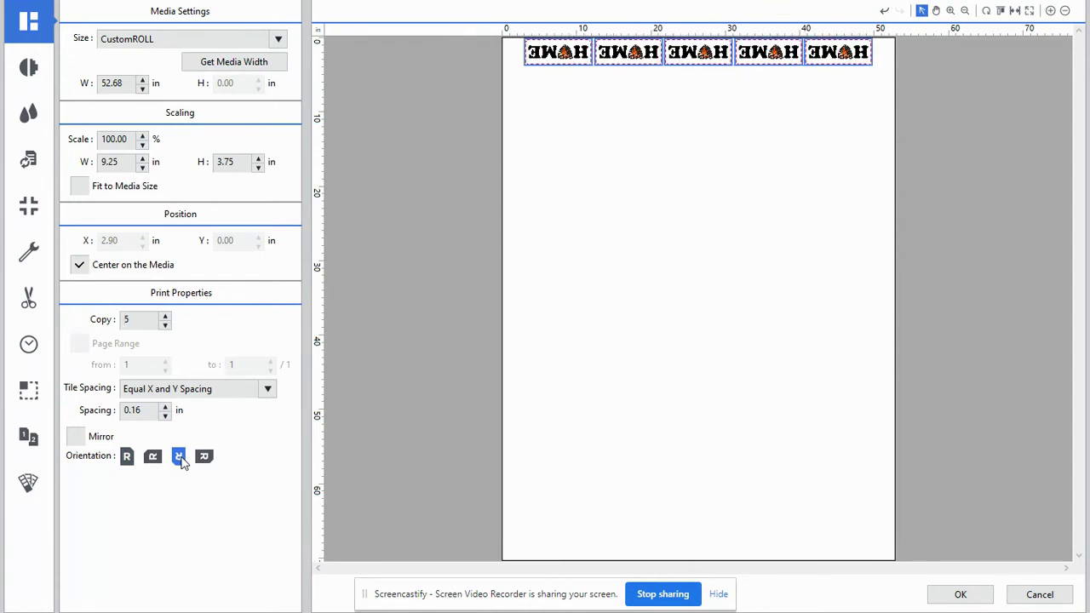
left_click(127, 458)
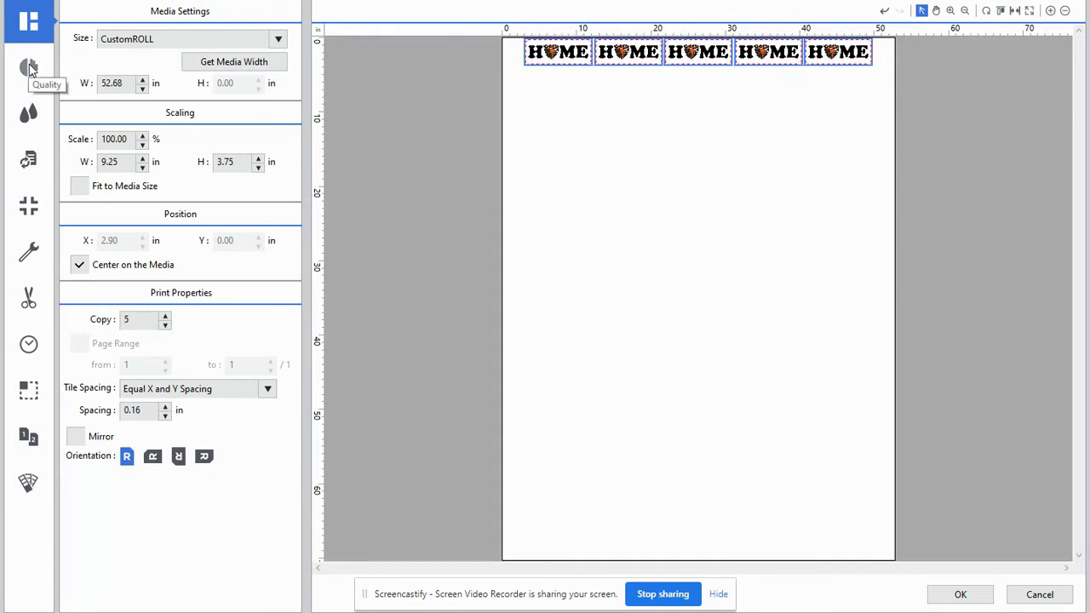
- Review the Quality, Color Adjustment and Special Color settings, ending on Marks set to No Marks
left_click(29, 68)
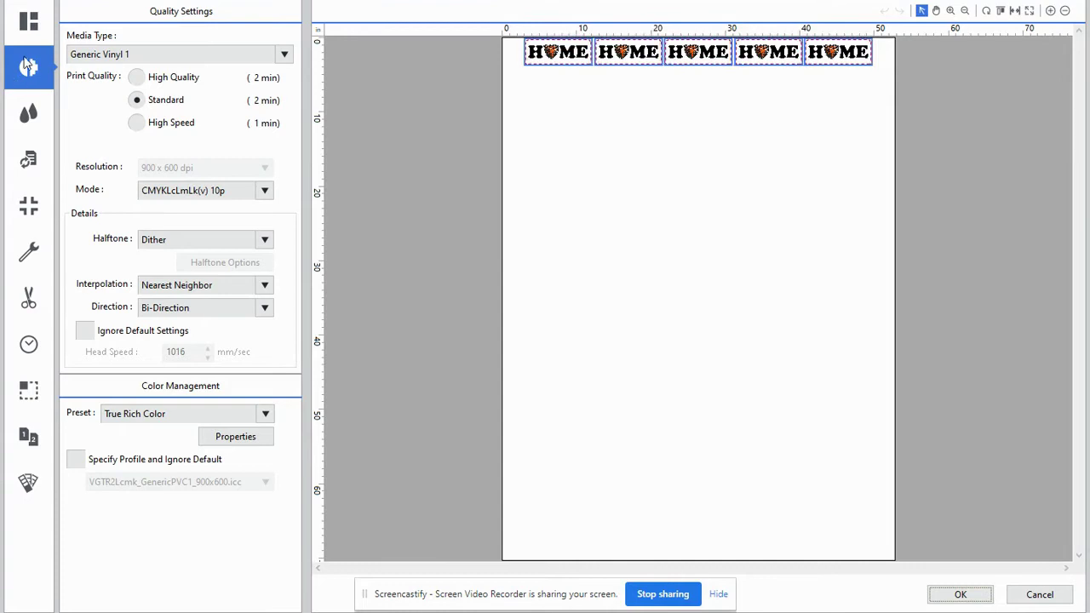
left_click(29, 114)
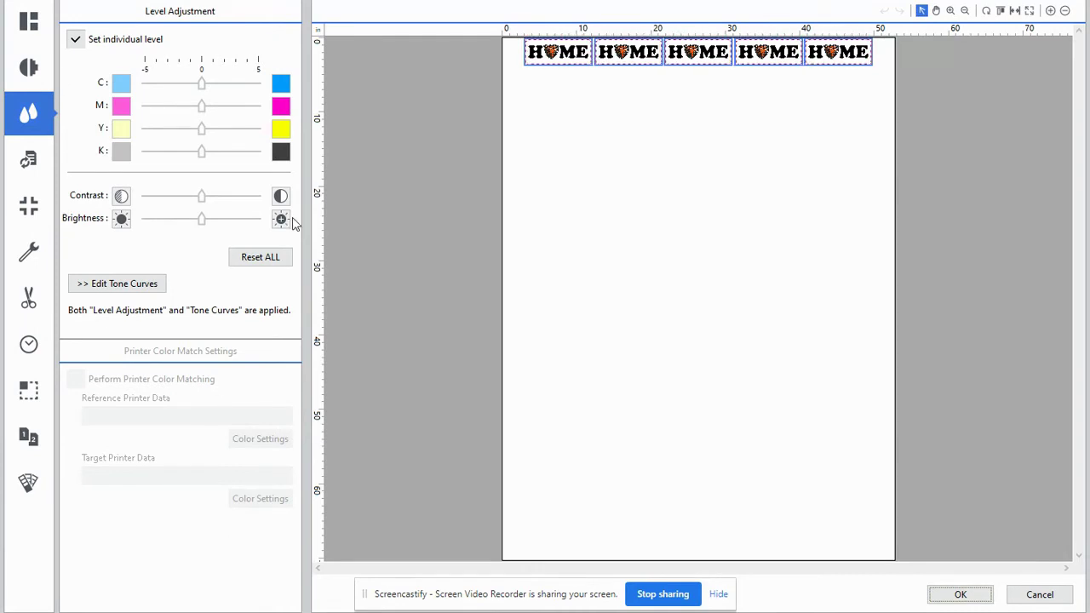
left_click(34, 163)
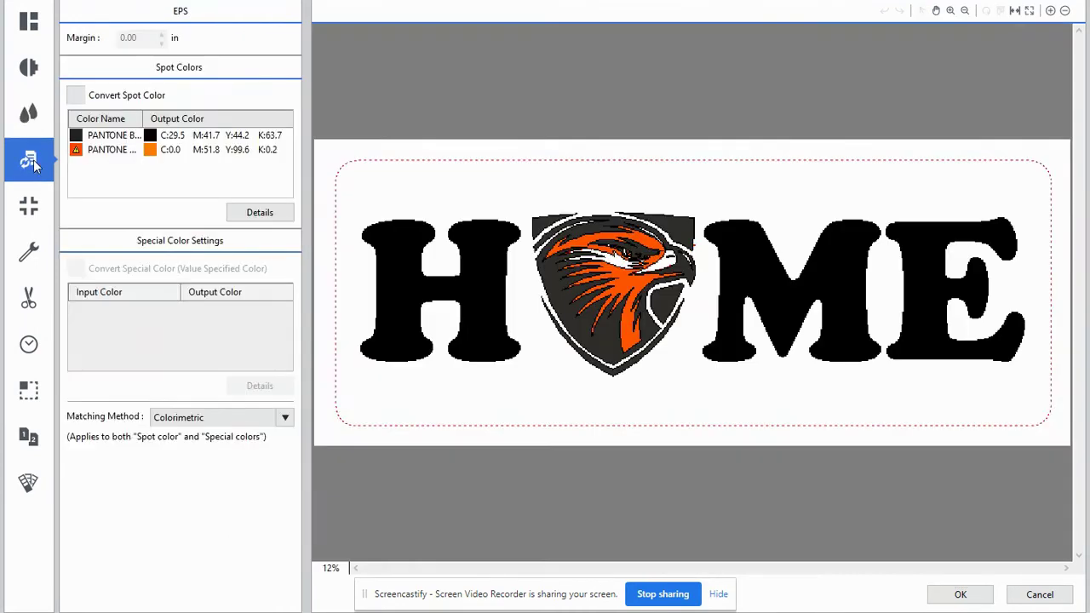
left_click(28, 208)
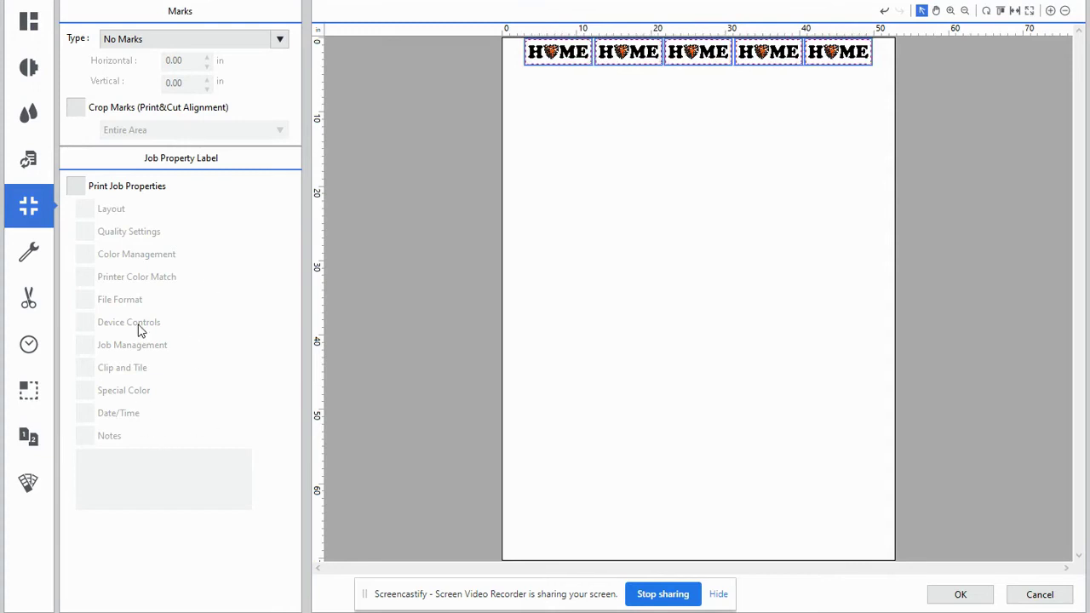
- Enable Cut Sheet after Output in Printer Controls and bring up the Cut Controls for Print & Cut
left_click(30, 253)
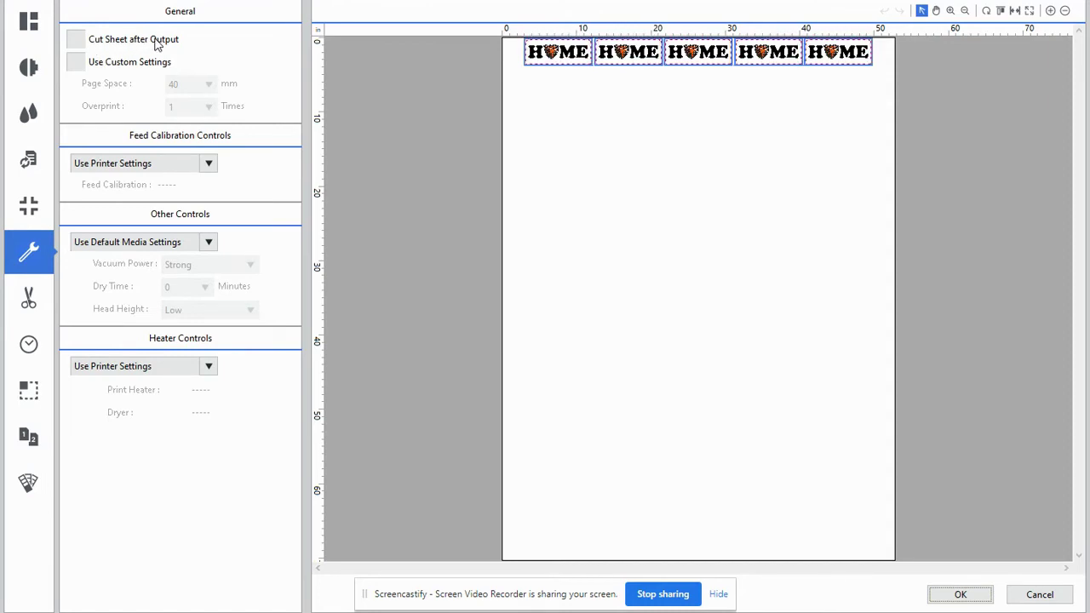
left_click(92, 40)
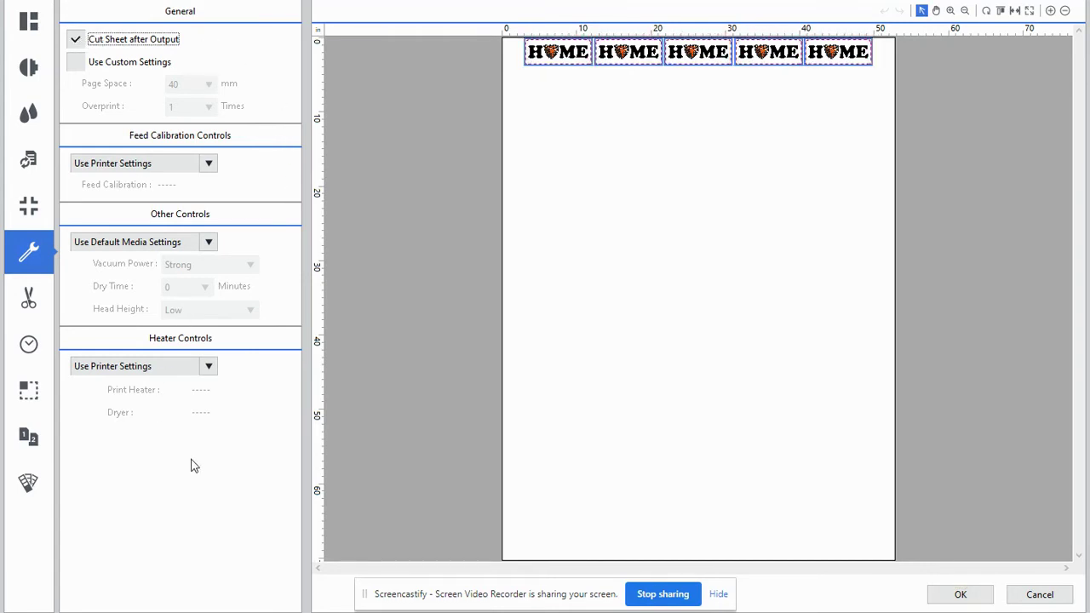
left_click(28, 302)
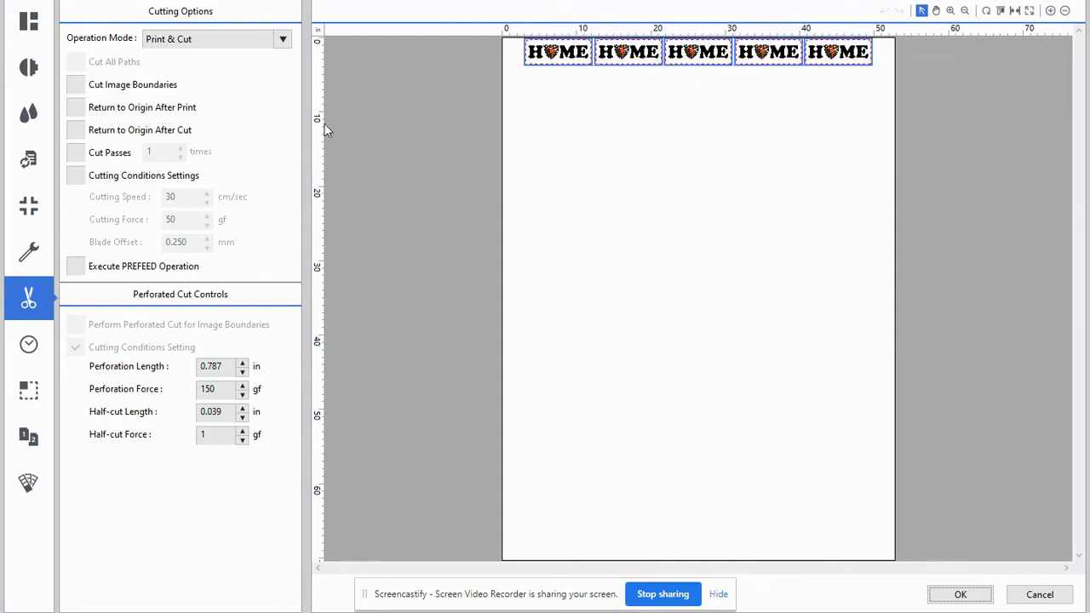
- Perforate-cut image boundaries with perforation length 2 in, force 200 gf and half-cut length .02 in
left_click(77, 86)
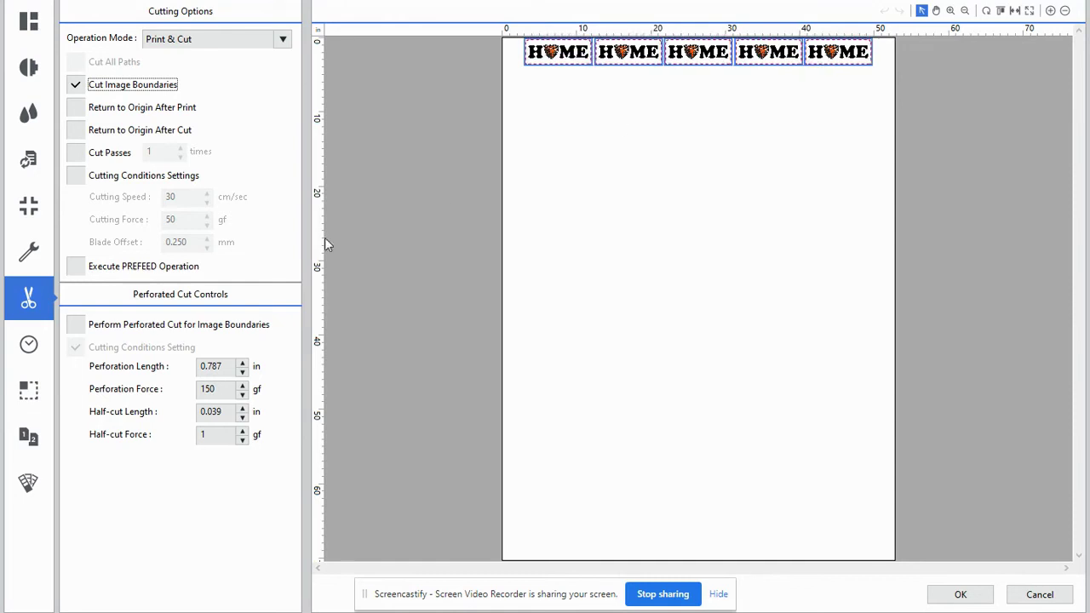
left_click(75, 325)
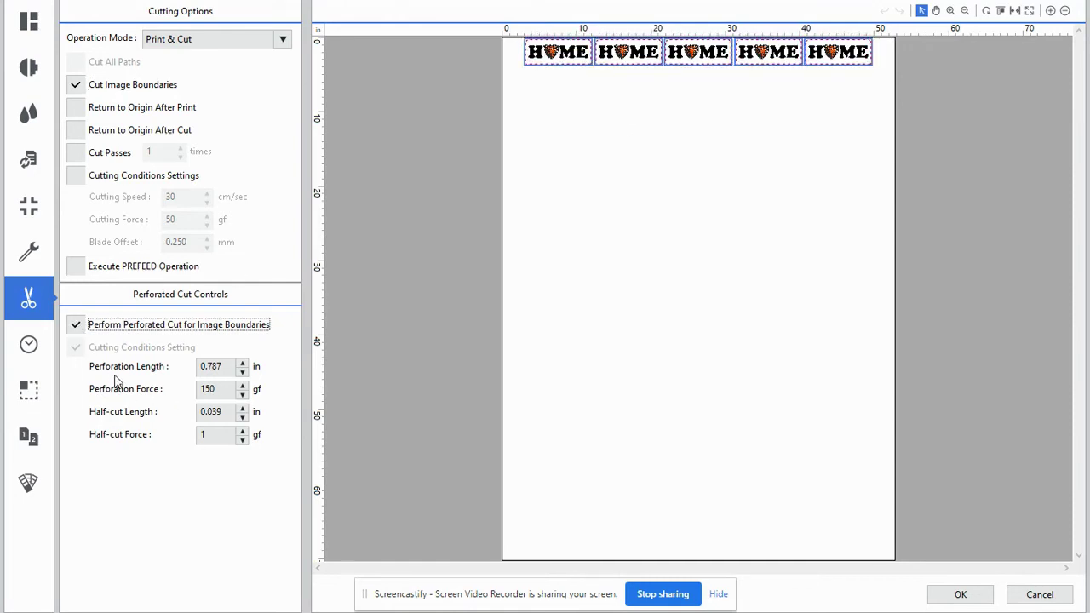
double_click(227, 368)
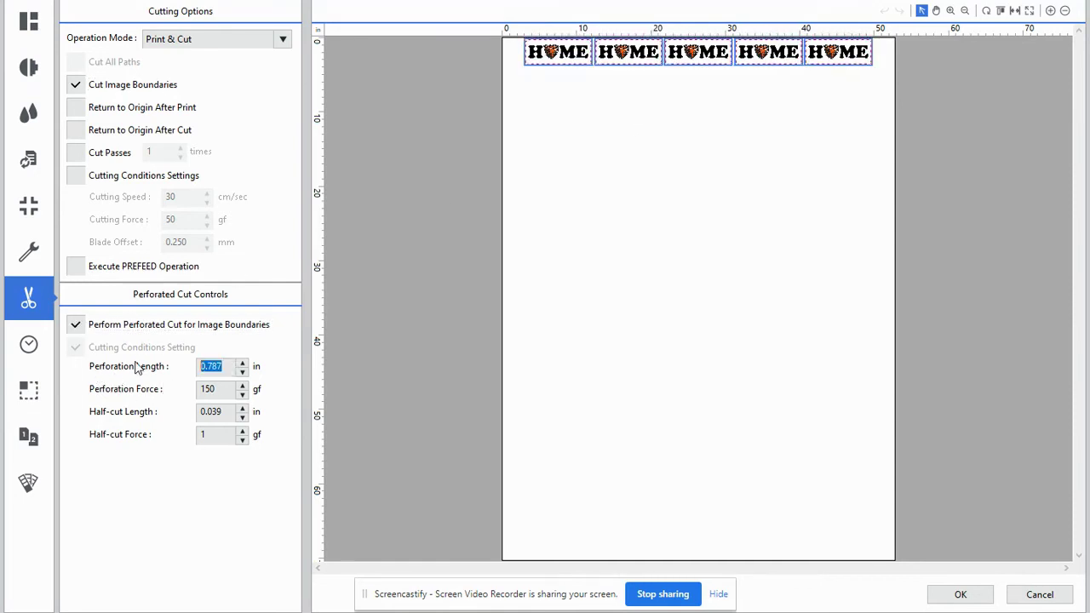
type("2")
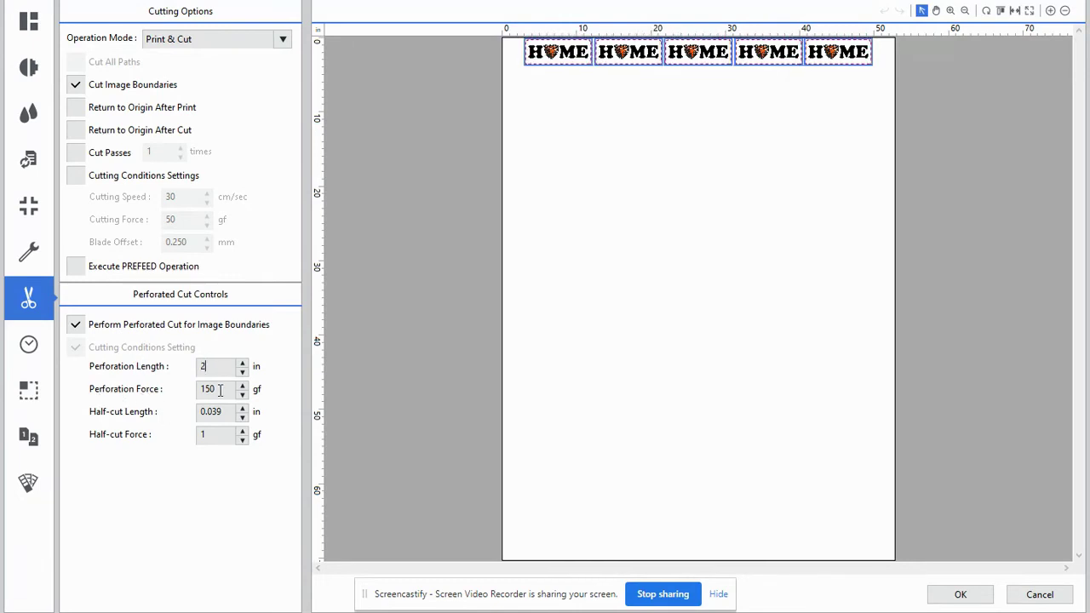
double_click(220, 389)
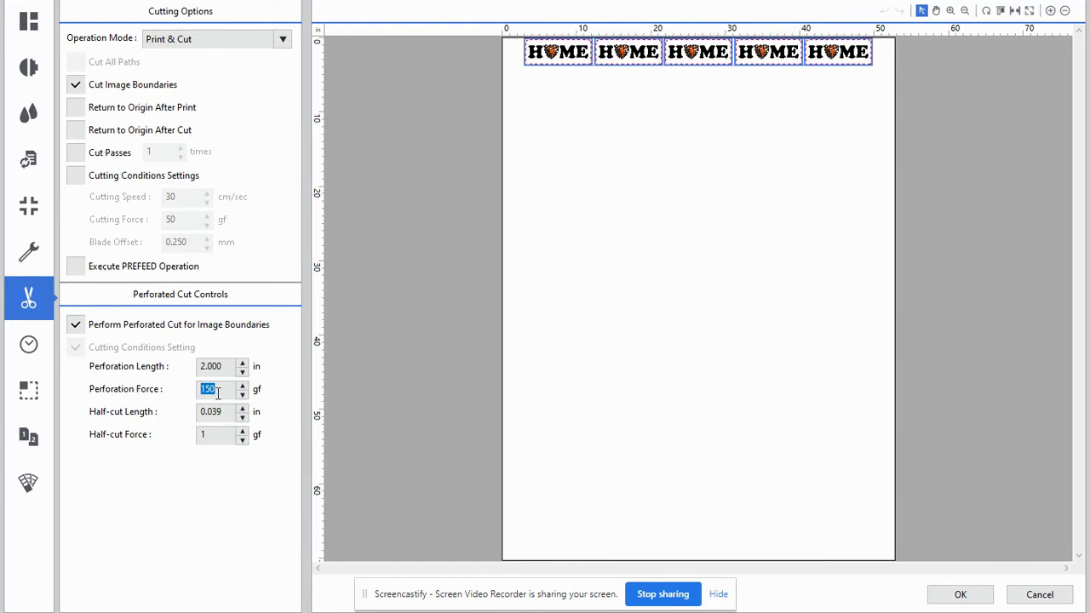
type("200")
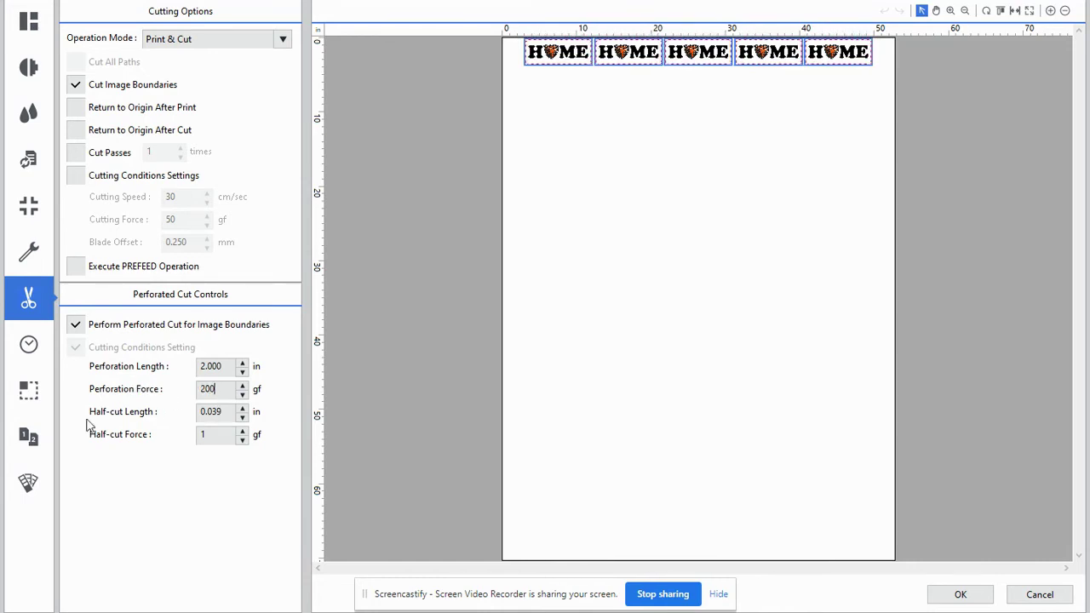
double_click(224, 411)
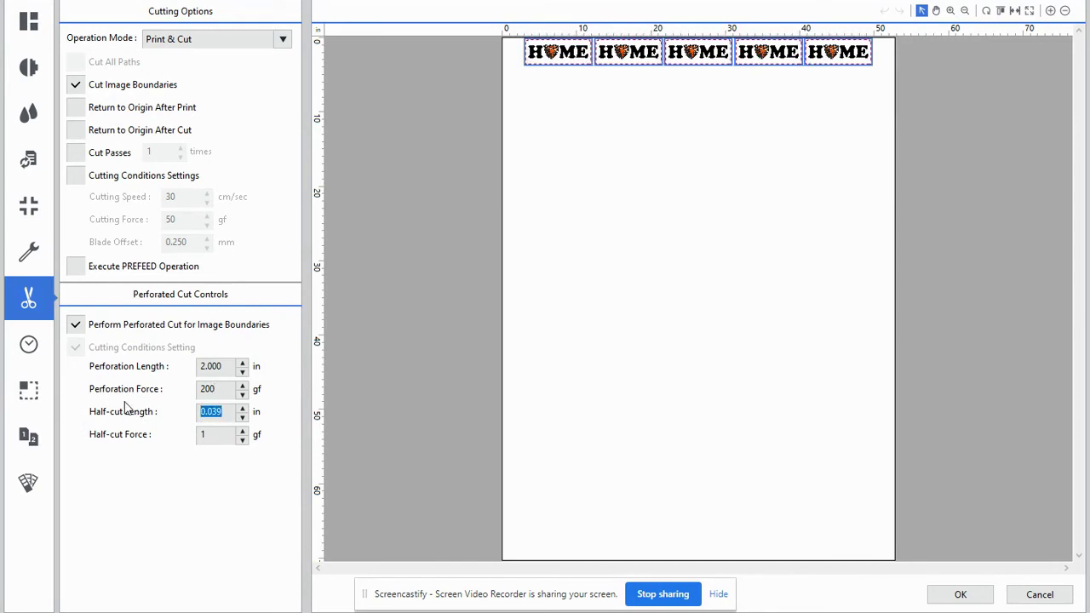
type(".02")
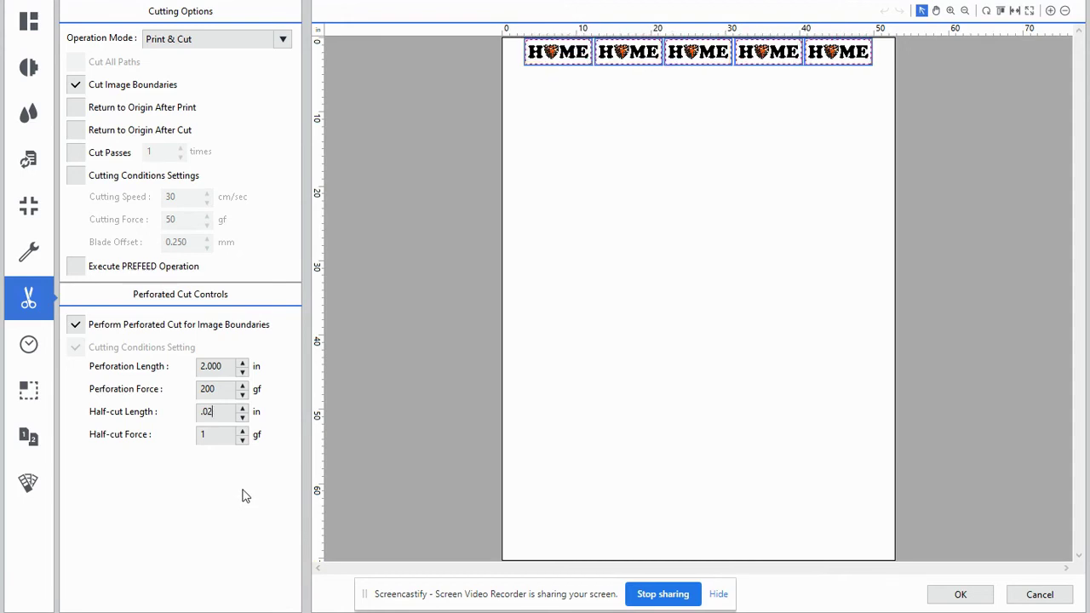
- Look through Job Management, Clip and Tile, Variable Data and Special Color Plate, then recheck Layout, Printer and Cut Controls
left_click(29, 344)
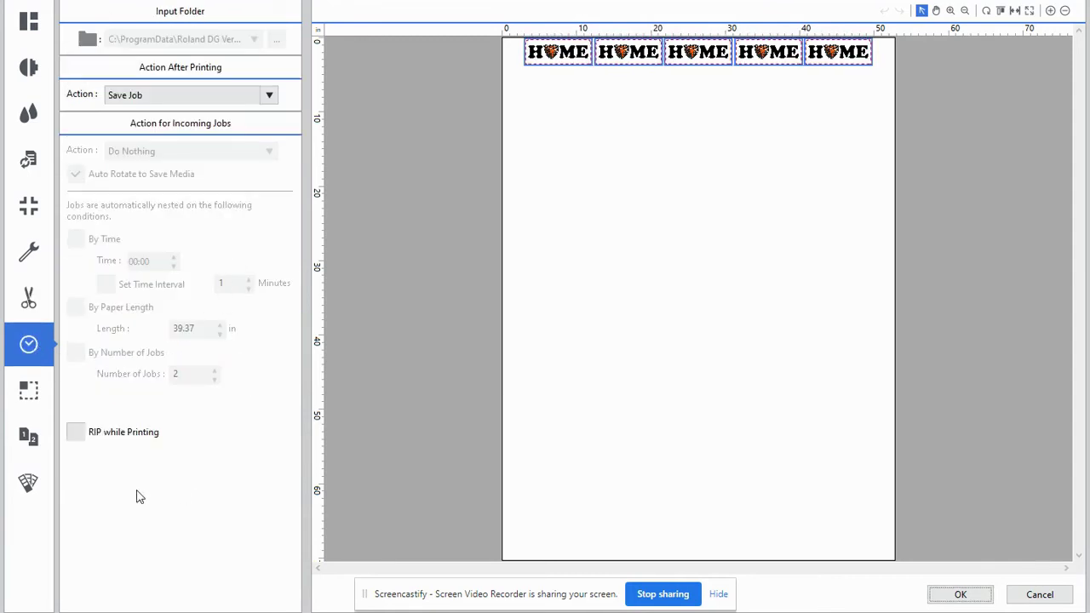
left_click(29, 390)
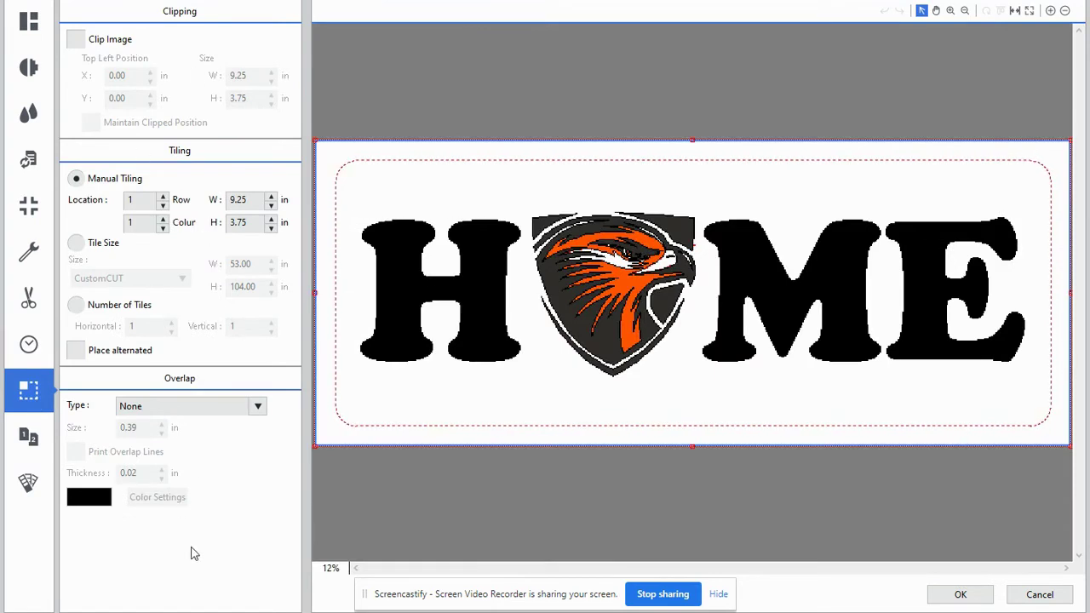
left_click(40, 441)
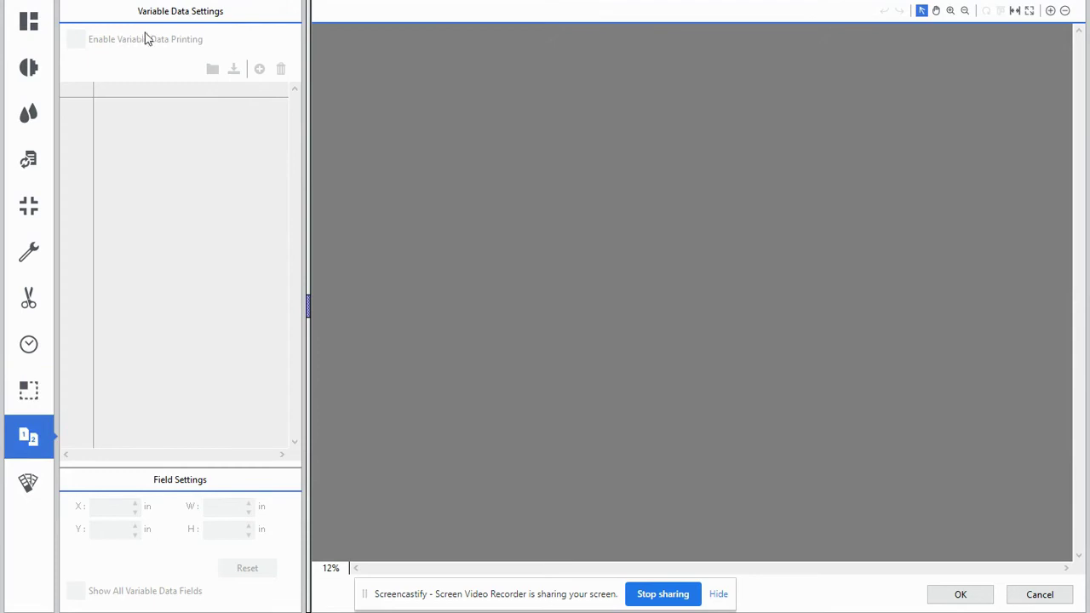
left_click(31, 484)
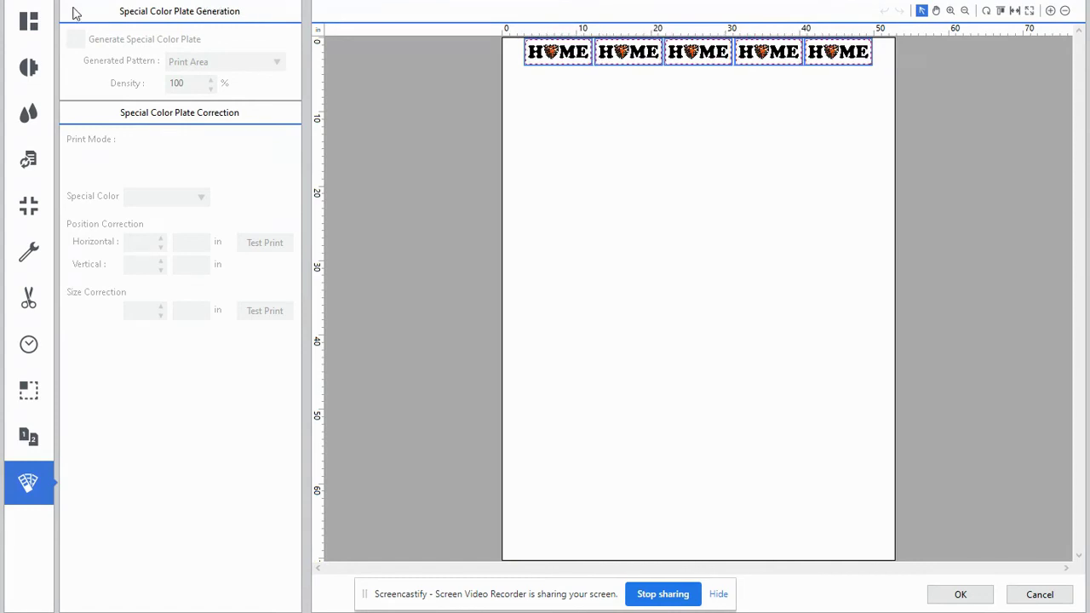
left_click(33, 22)
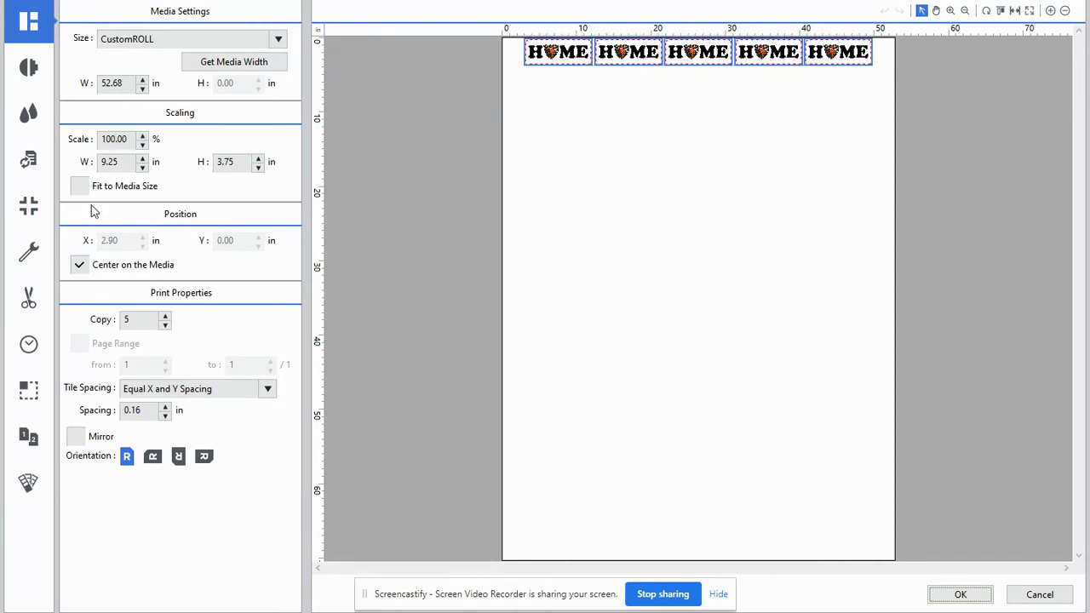
left_click(31, 253)
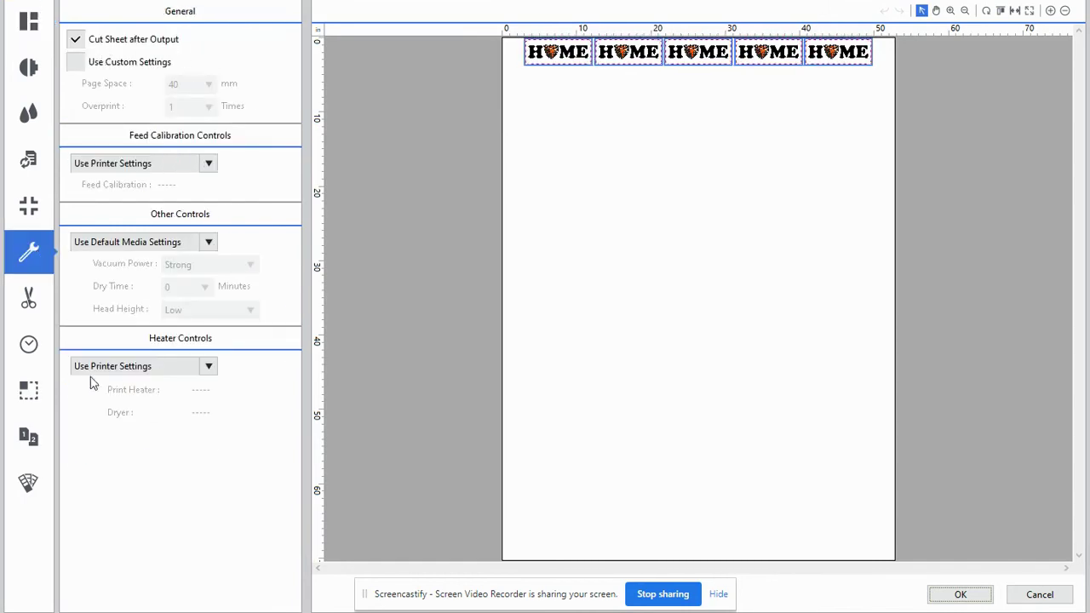
left_click(28, 304)
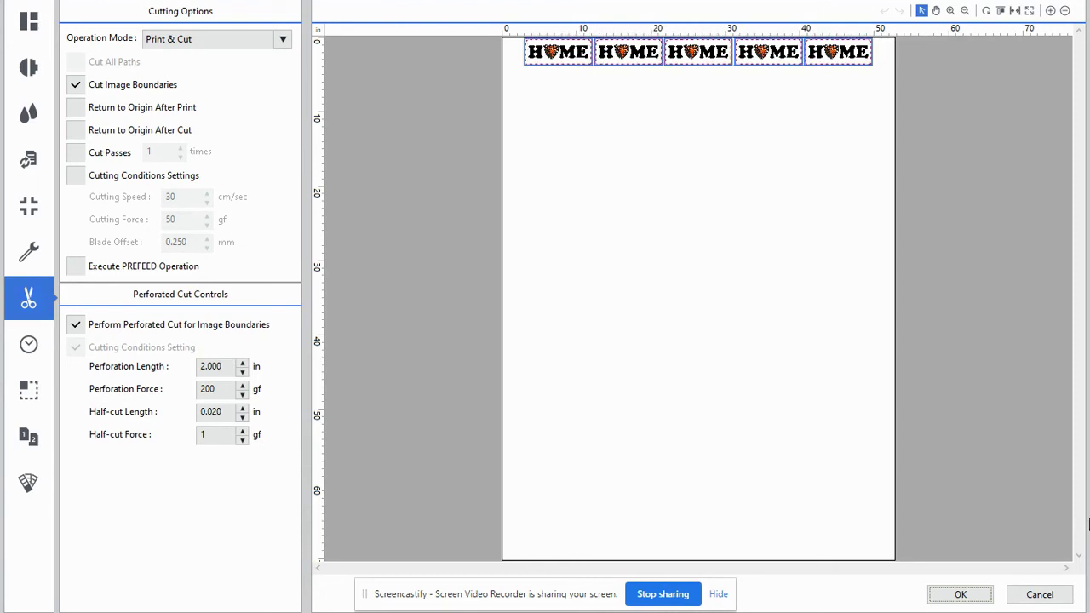
- Apply the job settings and start printing LBC_HOME_Bumper Sticker.pdf on the VG2-540
left_click(961, 596)
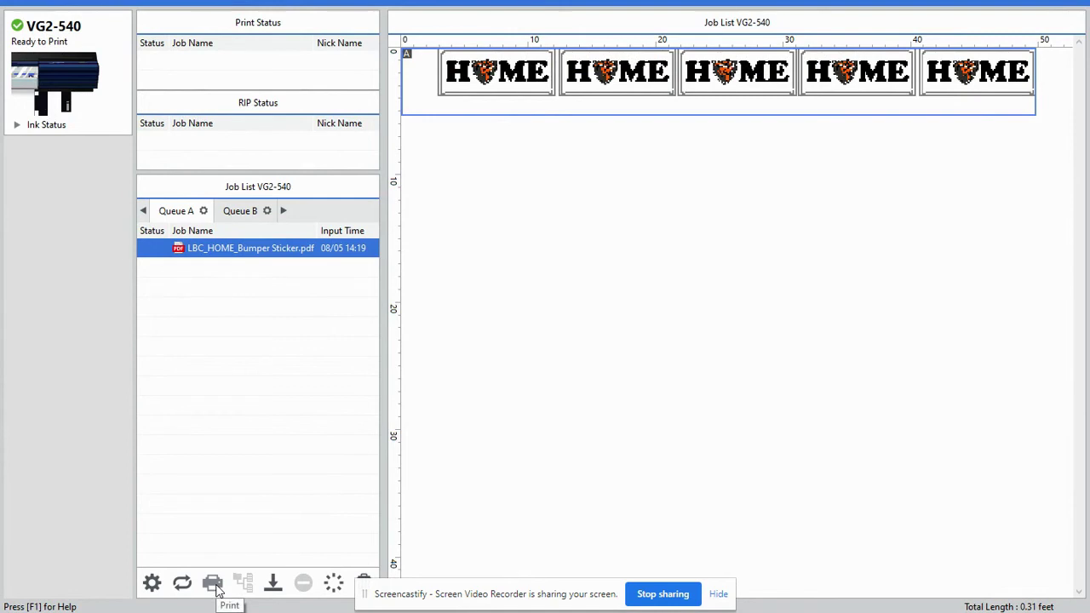
left_click(213, 584)
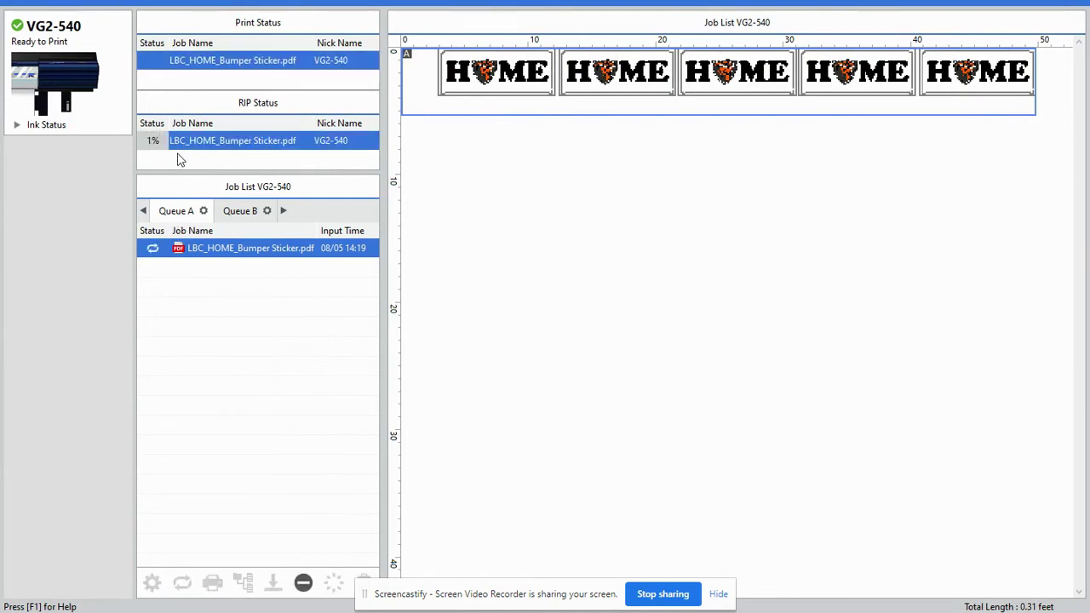